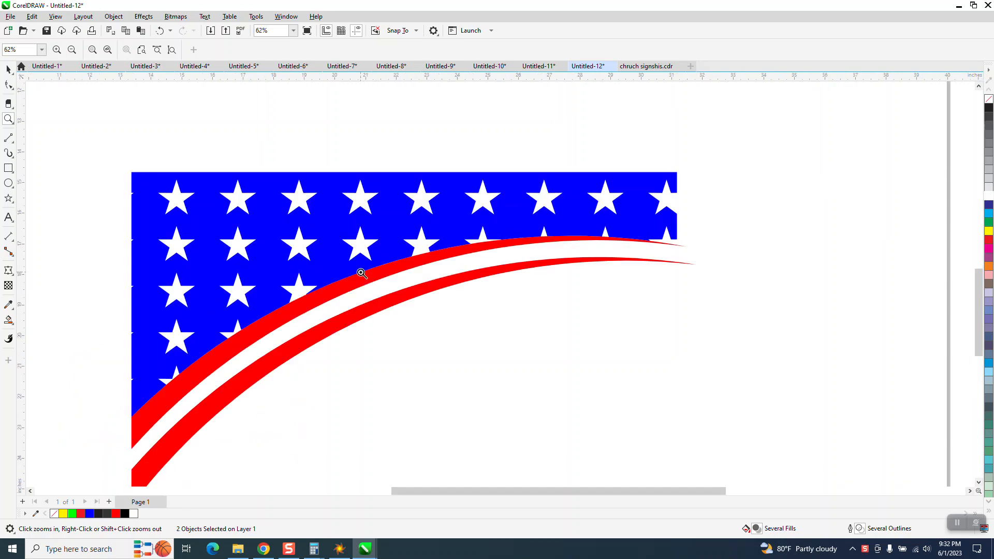
# Compare the blurry reference flag corner with the redrawn stars-and-stripes artwork on the page.
pyautogui.scroll(-1, 431, 178)
pyautogui.moveTo(434, 102); pyautogui.dragTo(511, 154)
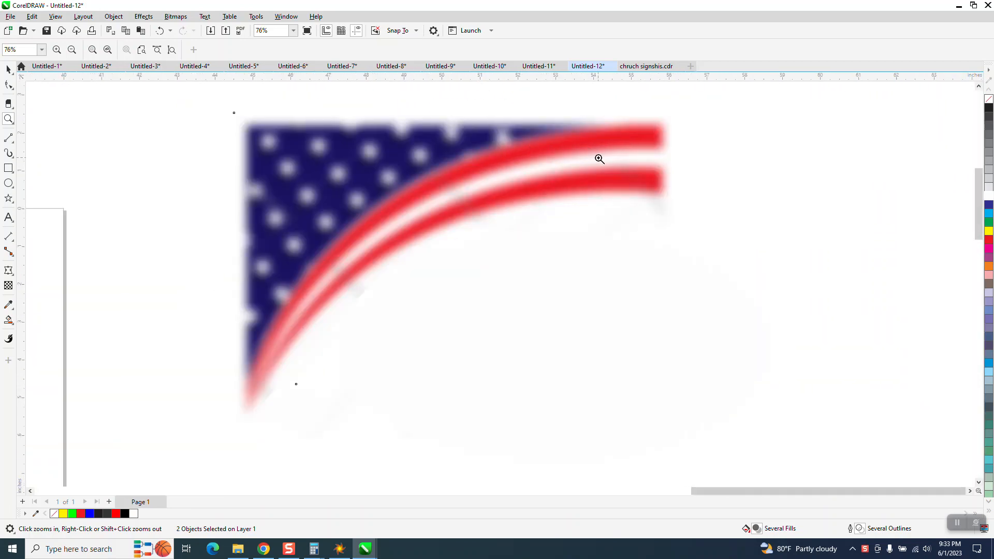
pyautogui.scroll(-4, 318, 289)
pyautogui.scroll(-2, 486, 212)
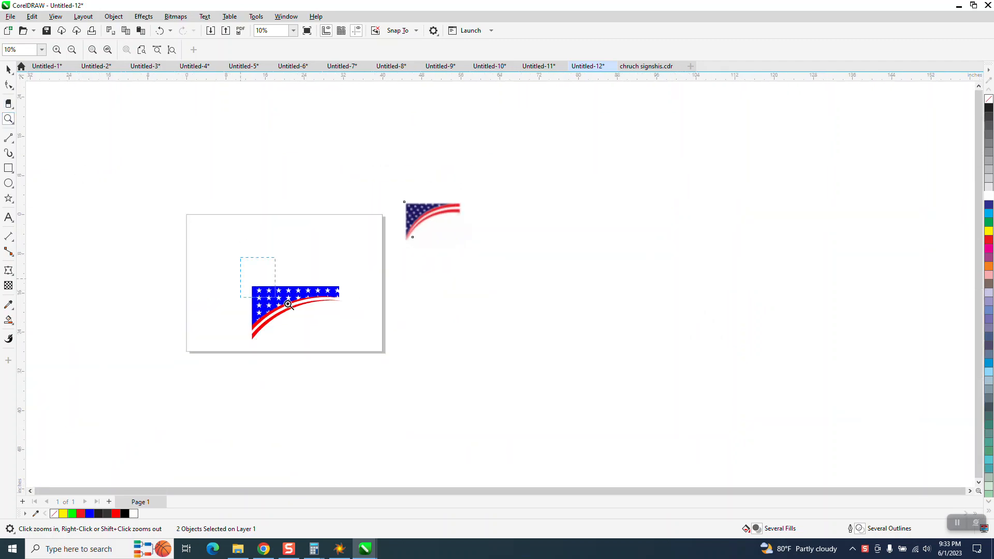
pyautogui.moveTo(253, 284); pyautogui.dragTo(422, 355)
pyautogui.click(8, 69)
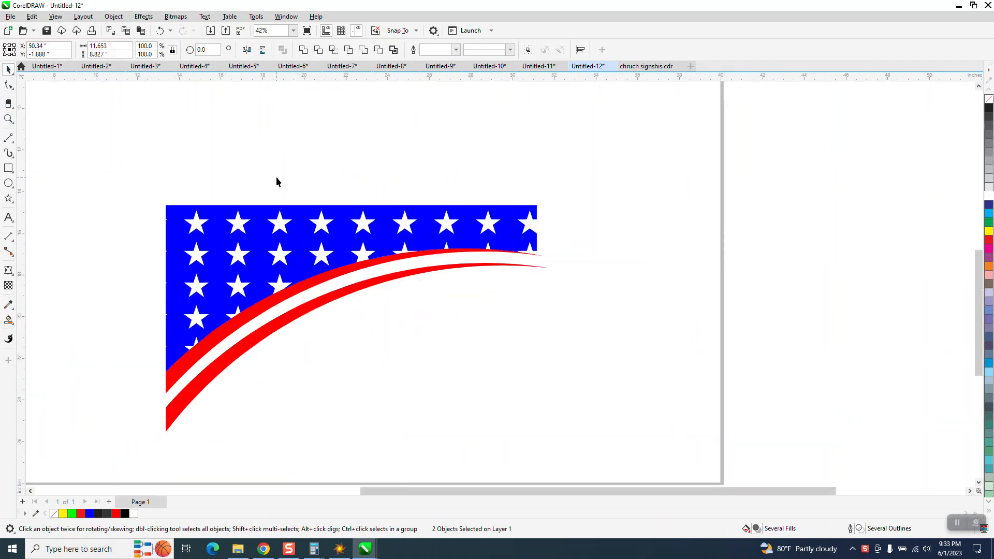
pyautogui.click(264, 212)
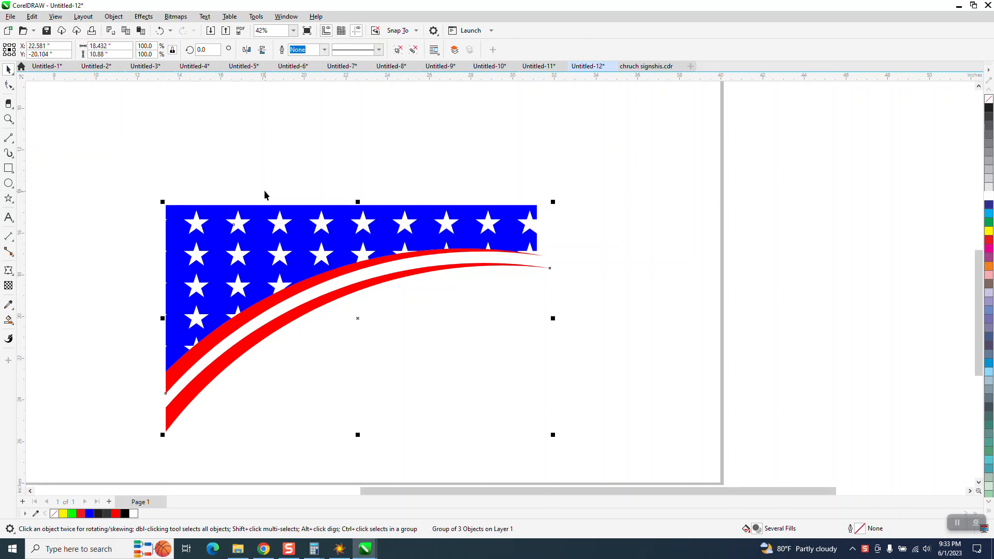
pyautogui.scroll(-1, 285, 247)
pyautogui.scroll(-1, 269, 375)
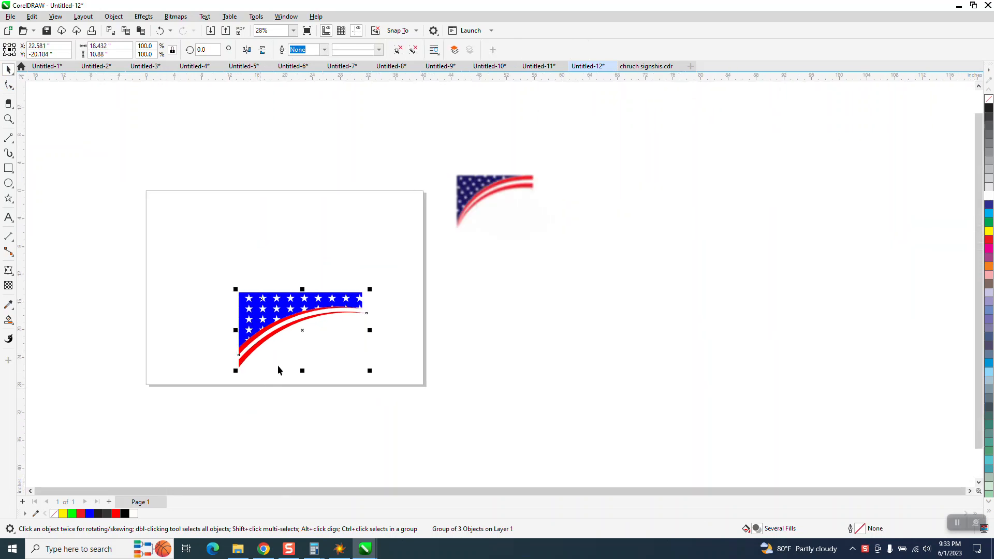
pyautogui.click(9, 119)
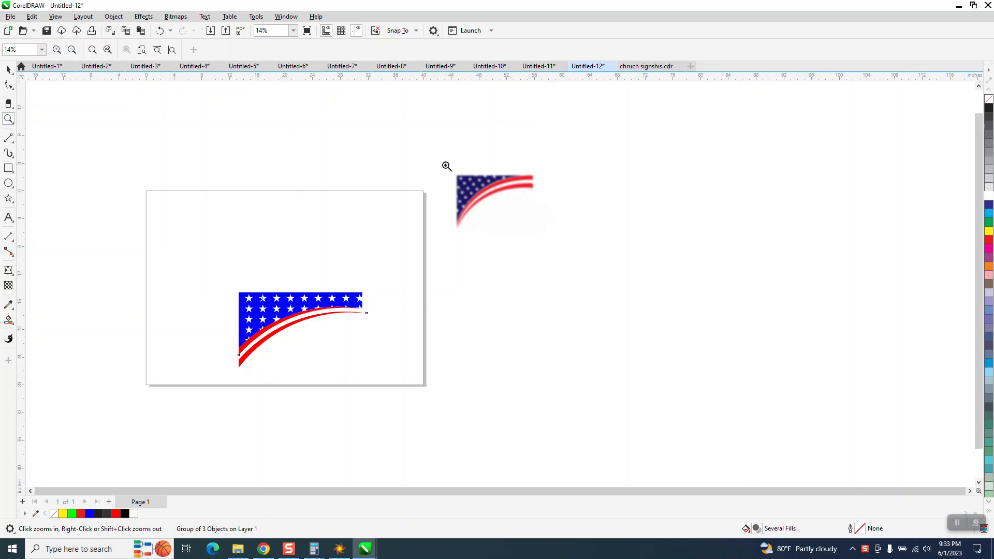
pyautogui.moveTo(446, 164); pyautogui.dragTo(622, 267)
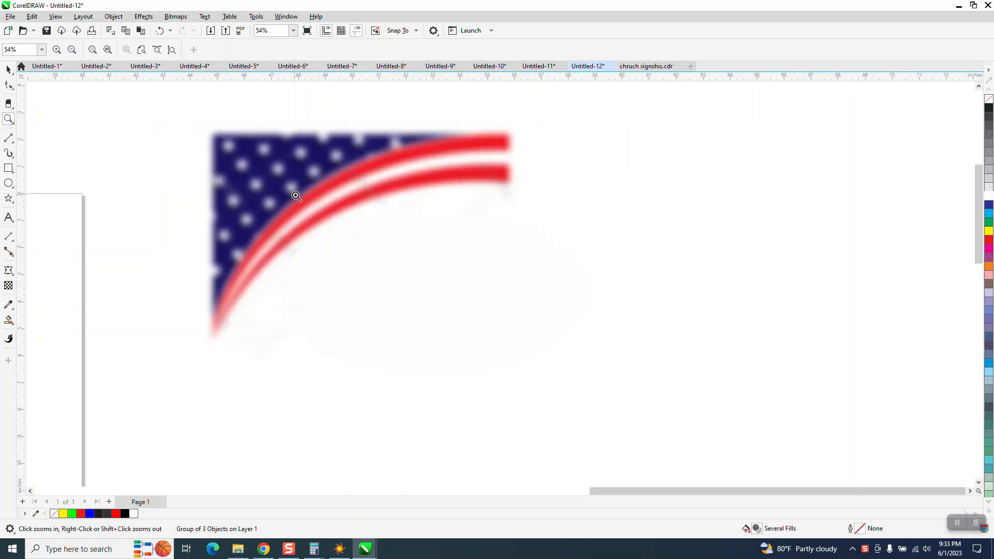
pyautogui.scroll(-5, 316, 178)
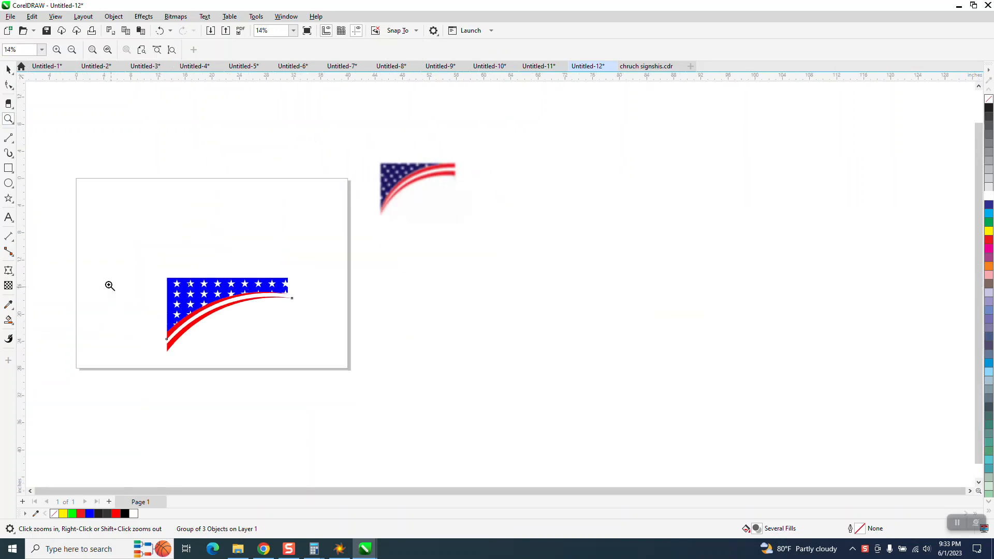
pyautogui.moveTo(122, 252); pyautogui.dragTo(345, 372)
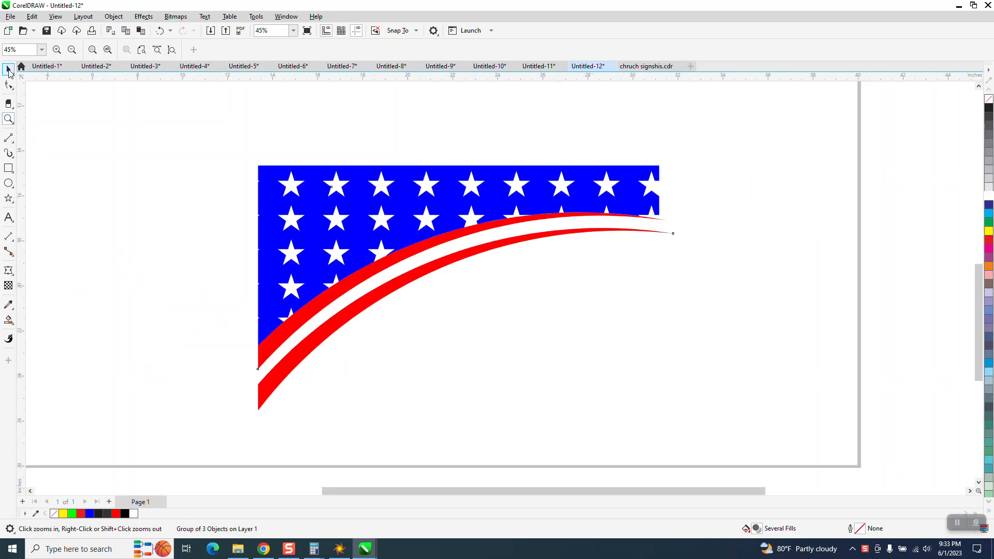
pyautogui.click(8, 69)
pyautogui.scroll(-5, 396, 281)
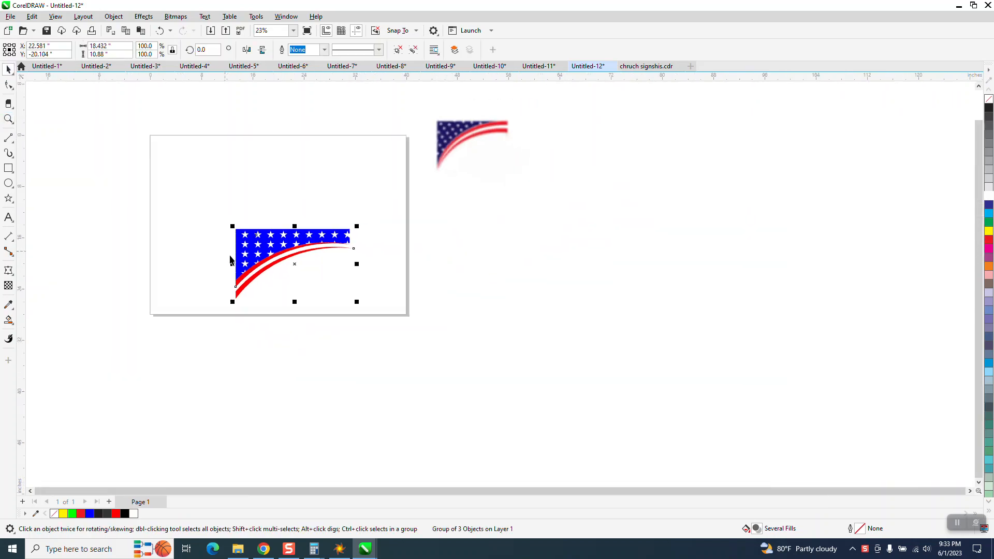
pyautogui.scroll(-1, 372, 289)
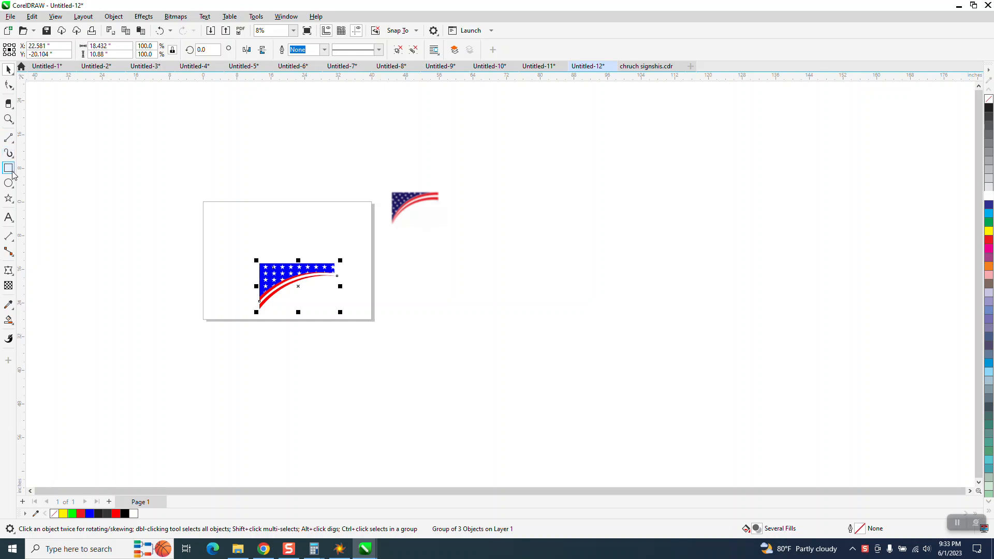
# Draw an arc about 12.9 in wide and 11.8 in high with the 3-Point Curve tool, below the reference image.
pyautogui.click(8, 119)
pyautogui.moveTo(230, 240); pyautogui.dragTo(414, 314)
pyautogui.click(12, 140)
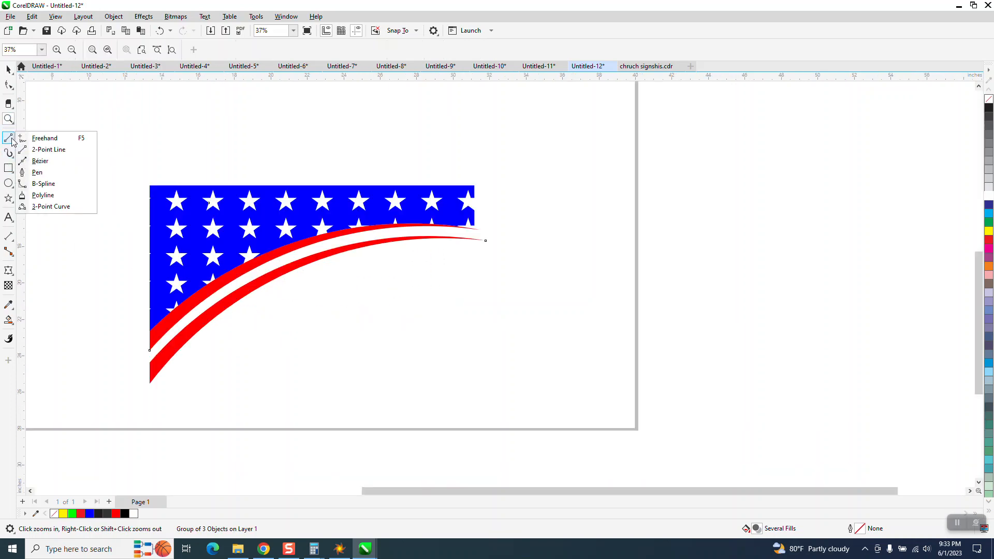
pyautogui.click(58, 206)
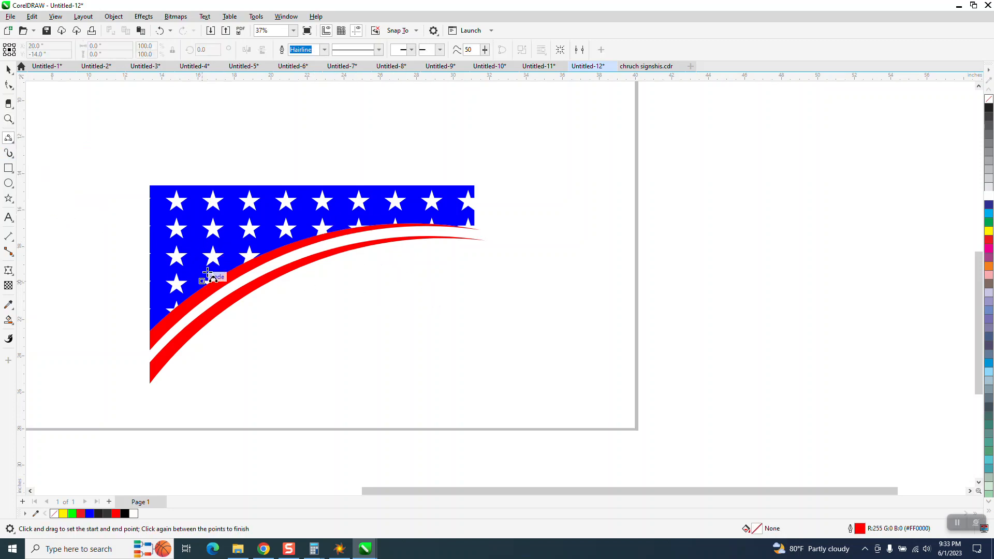
pyautogui.scroll(-1, 47, 251)
pyautogui.scroll(-2, 46, 251)
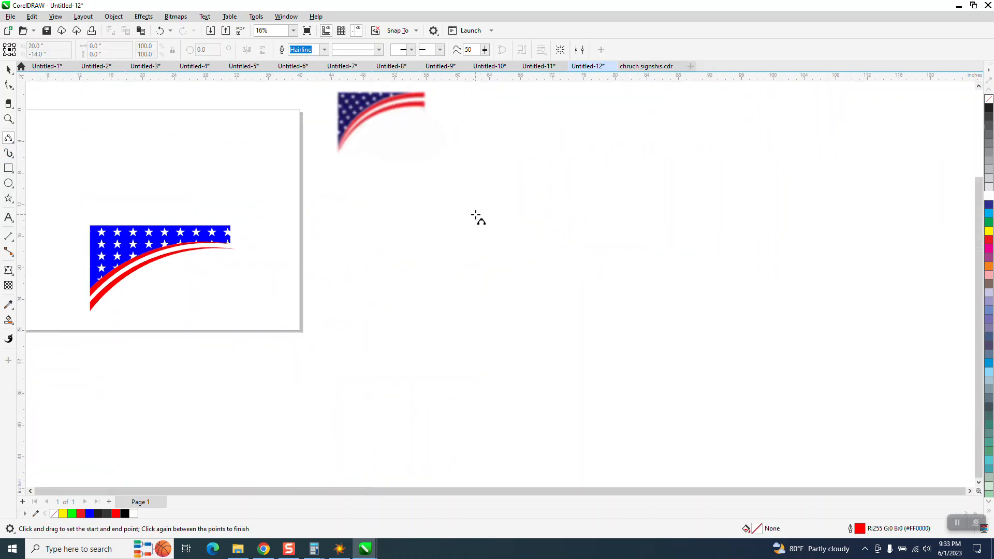
pyautogui.moveTo(489, 214); pyautogui.dragTo(392, 297)
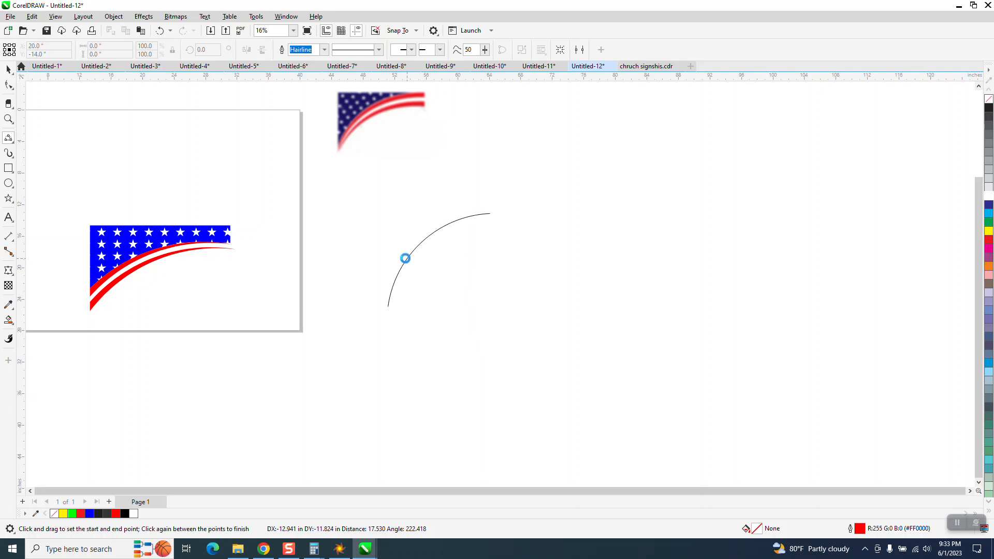
pyautogui.click(405, 258)
pyautogui.click(8, 68)
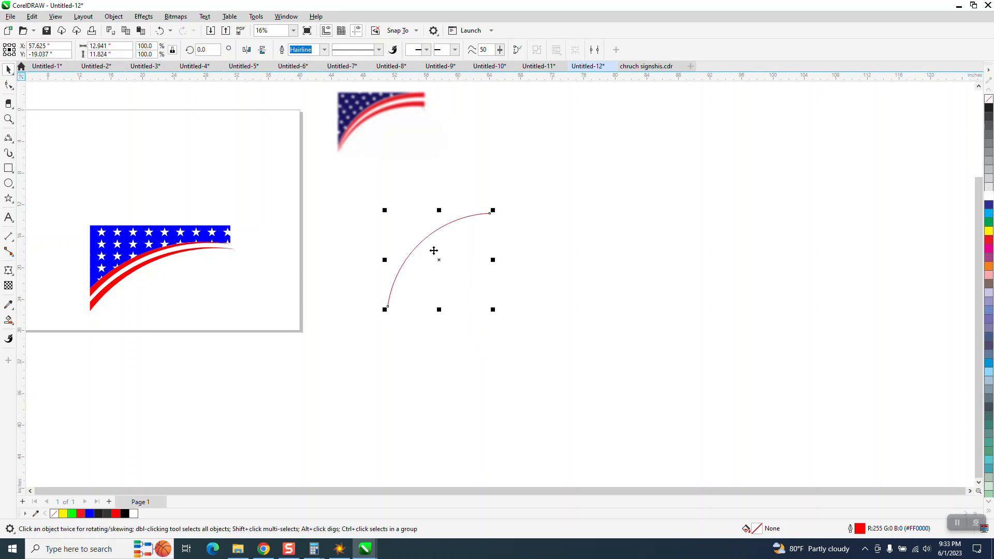
# Rotate the arc clockwise around its centre to an angle of about 349.5 degrees.
pyautogui.click(456, 249)
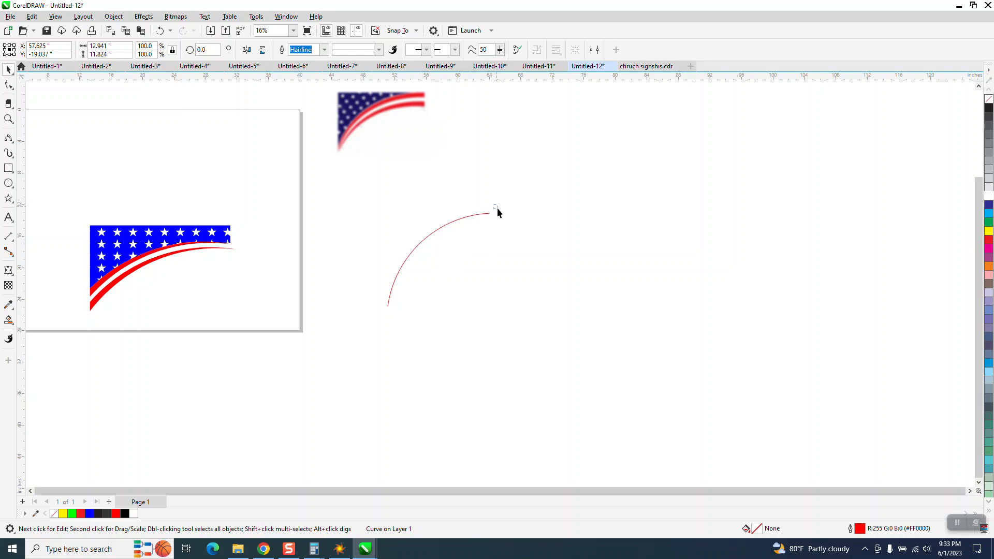
pyautogui.click(484, 214)
pyautogui.press('F10')
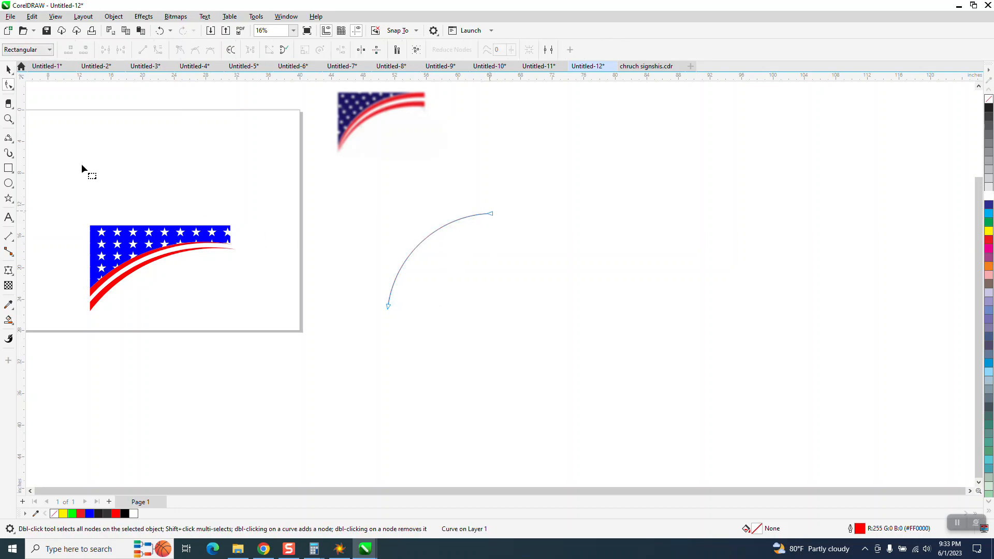
pyautogui.press('space')
pyautogui.click(439, 260)
pyautogui.moveTo(492, 209); pyautogui.dragTo(506, 231)
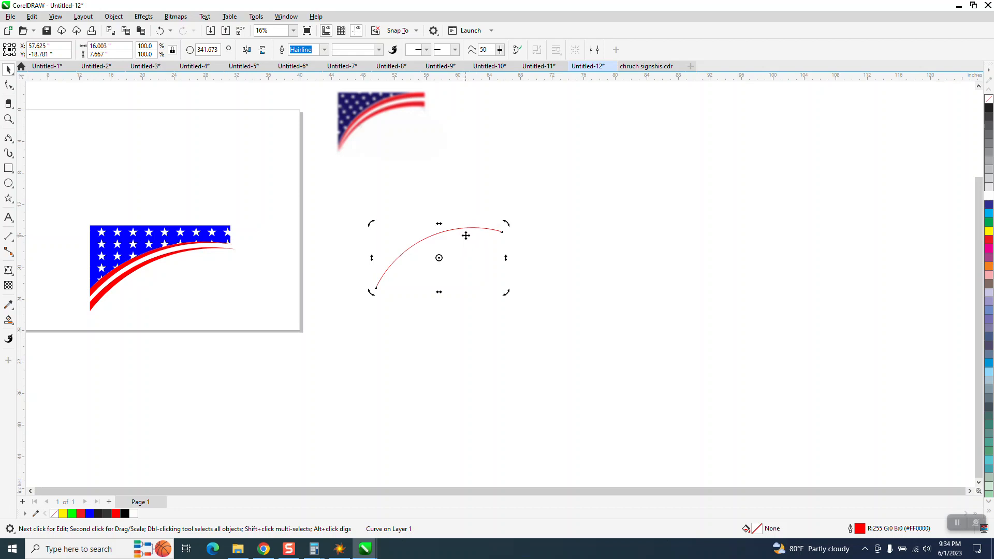
pyautogui.moveTo(504, 224); pyautogui.dragTo(498, 213)
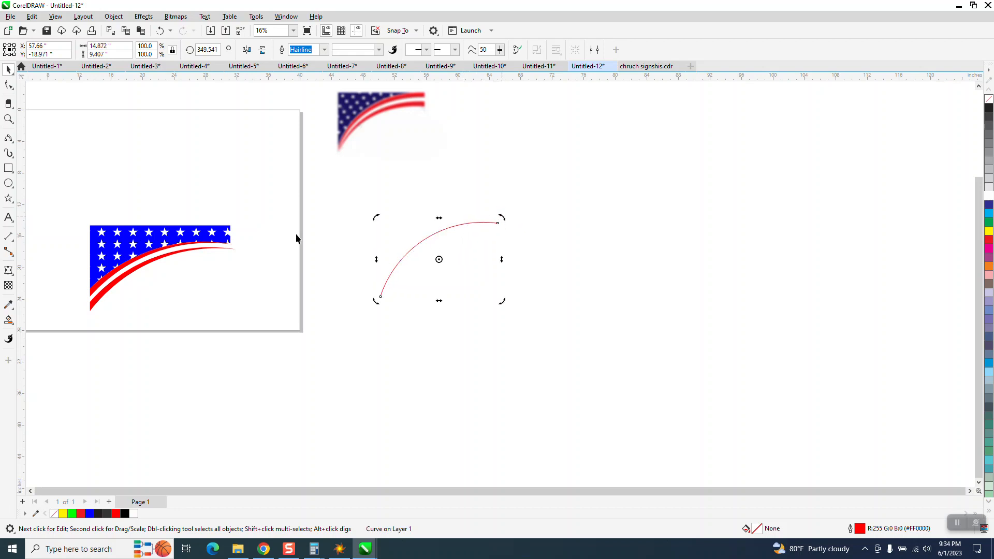
# Rotate a copy of the arc around its lower end to about 352.5 degrees, and duplicate both arcs about 1.26 in higher.
pyautogui.click(9, 119)
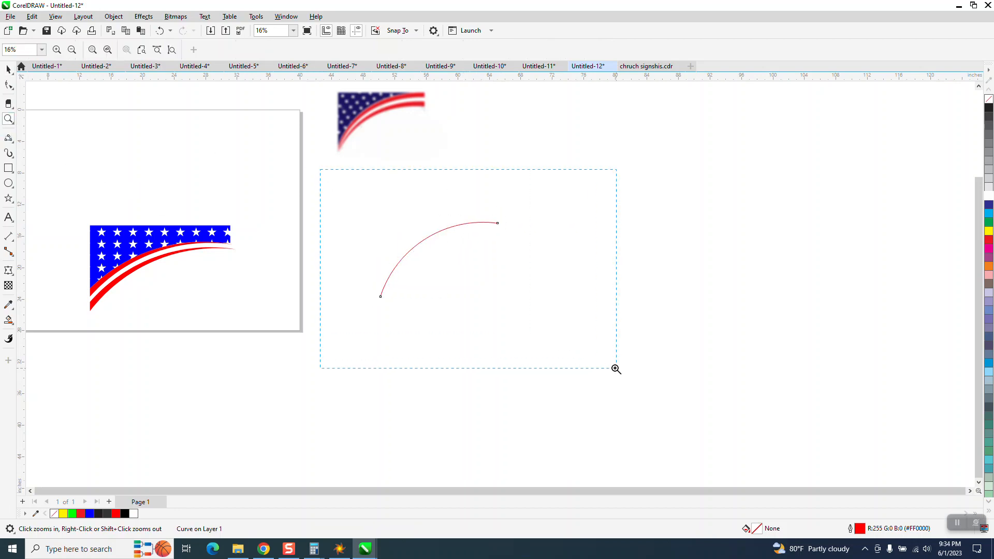
pyautogui.moveTo(617, 369); pyautogui.dragTo(618, 369)
pyautogui.click(9, 70)
pyautogui.click(414, 220)
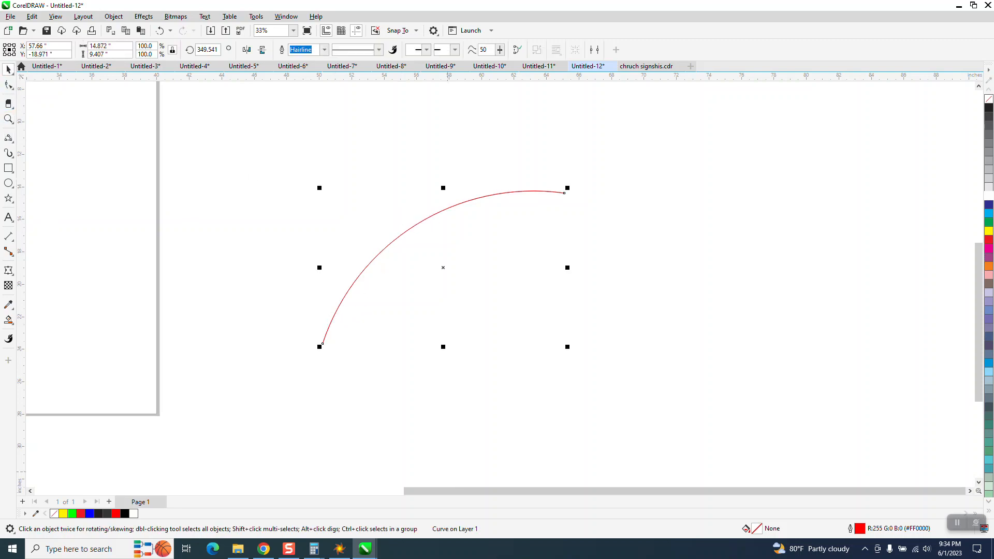
pyautogui.click(388, 311)
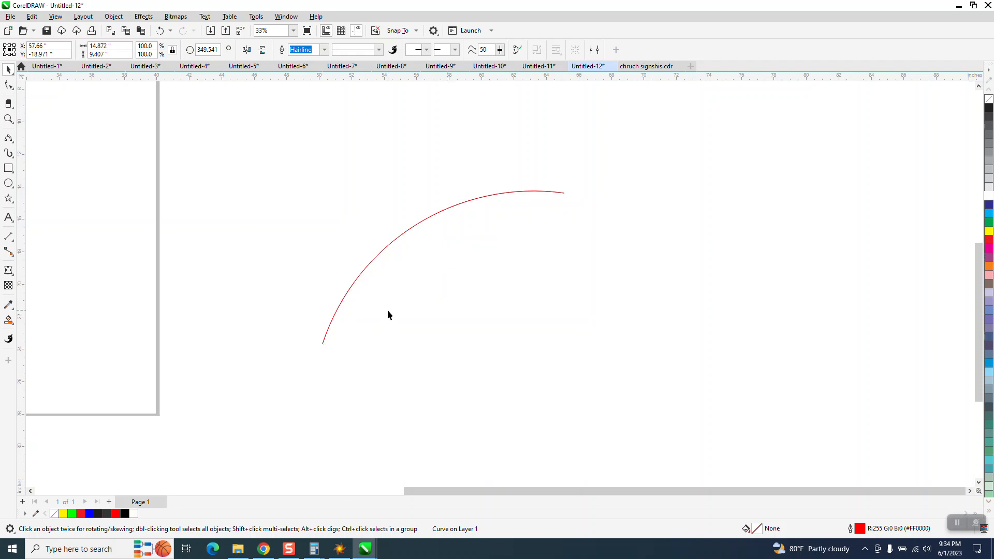
pyautogui.click(403, 233)
pyautogui.click(402, 233)
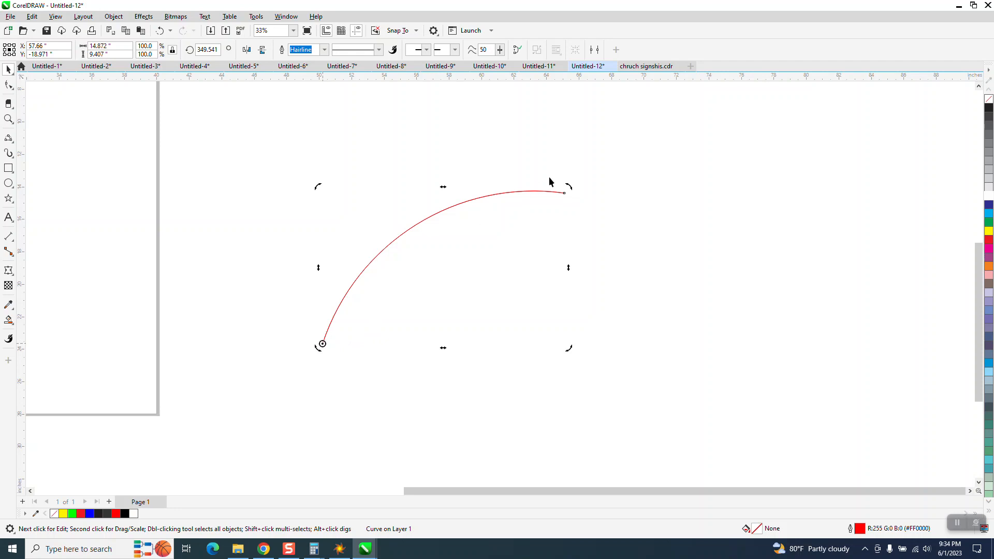
pyautogui.moveTo(570, 186); pyautogui.dragTo(562, 173)
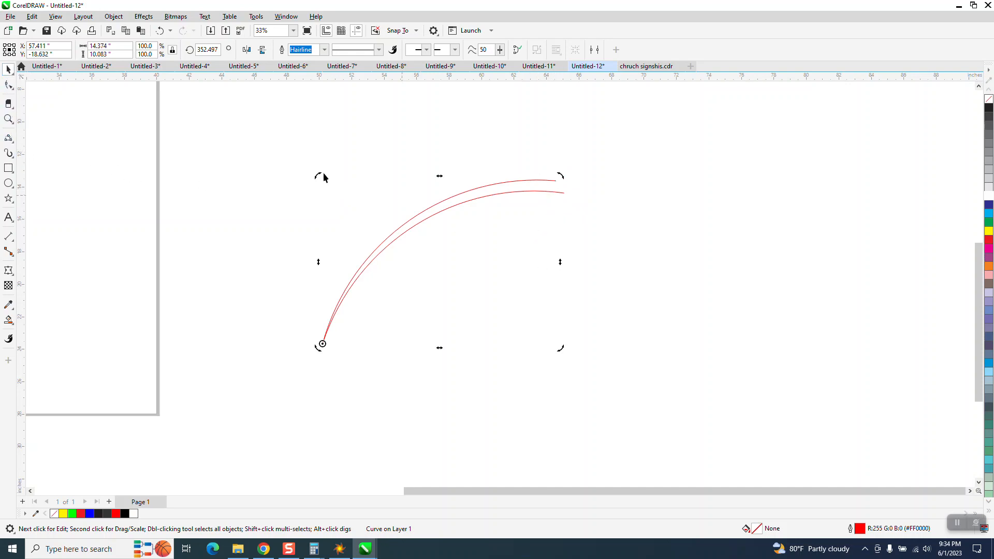
pyautogui.moveTo(562, 383); pyautogui.dragTo(624, 412)
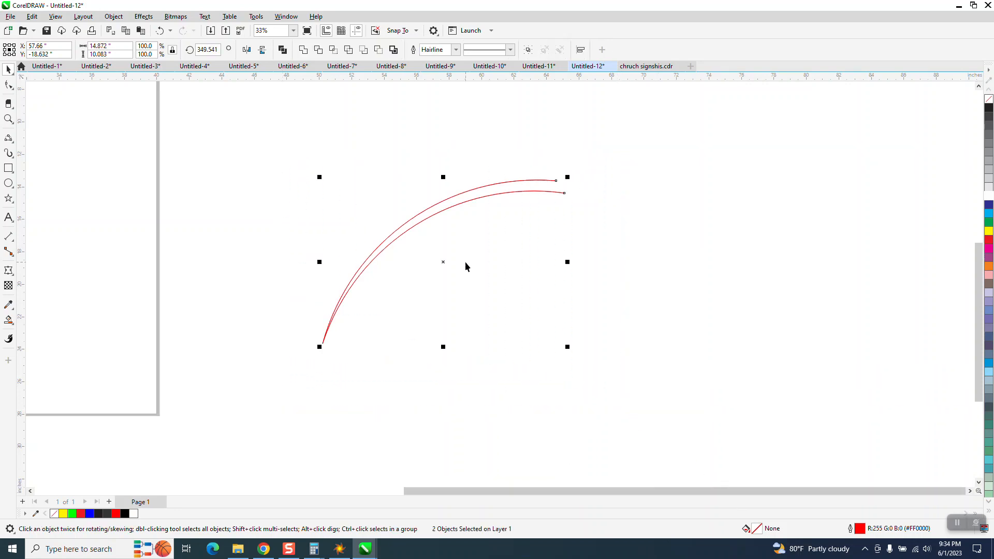
pyautogui.moveTo(443, 263); pyautogui.dragTo(442, 251)
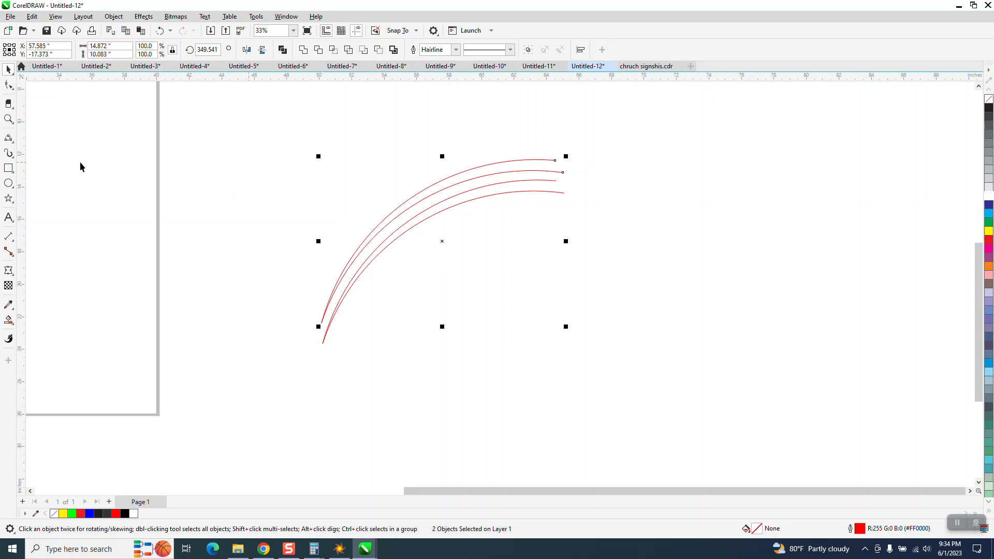
# Draw a vertical 2-Point Line about 5.2 in long from the topmost arc's upper end down across the other arcs.
pyautogui.click(13, 145)
pyautogui.click(32, 149)
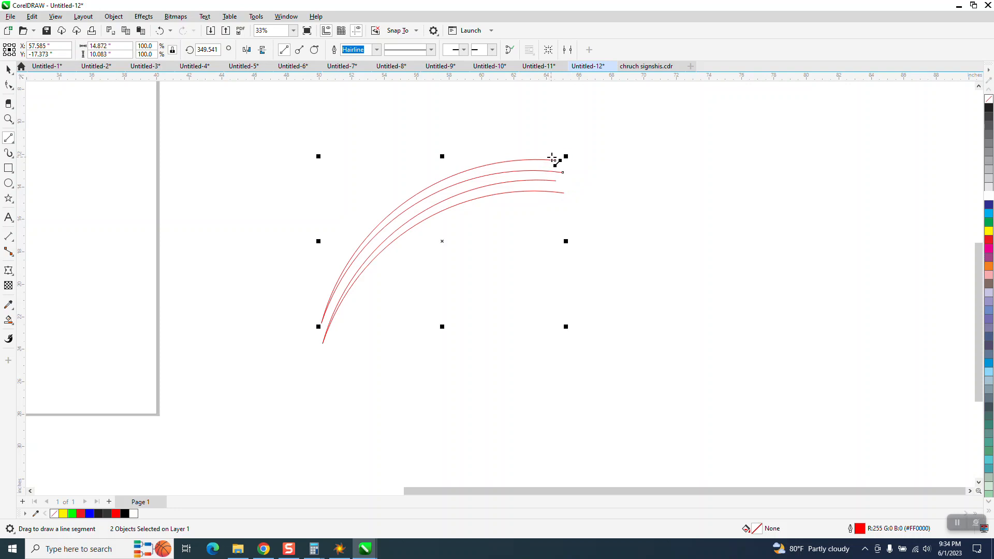
pyautogui.moveTo(555, 184); pyautogui.dragTo(573, 299)
pyautogui.hotkey('ctrl', 'z')
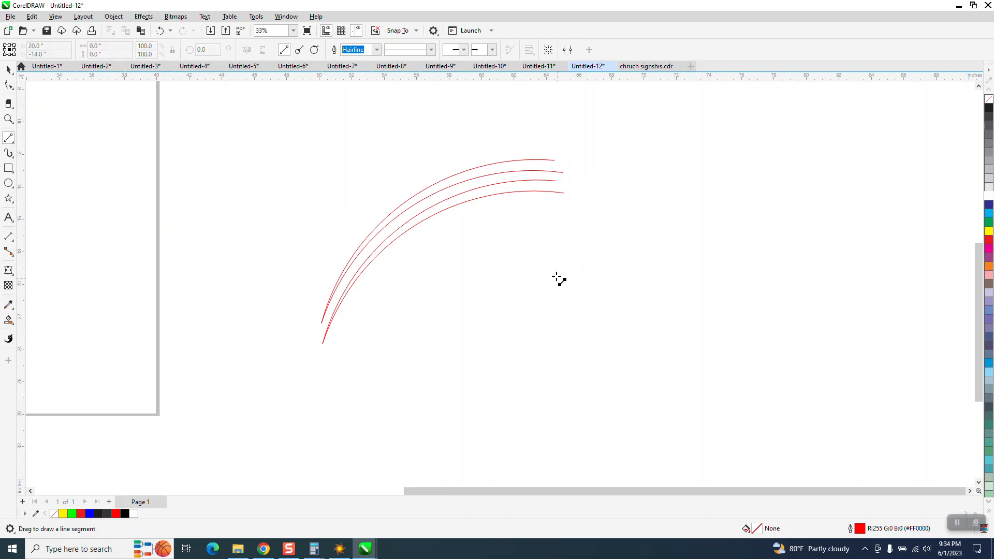
pyautogui.moveTo(555, 161); pyautogui.dragTo(565, 248)
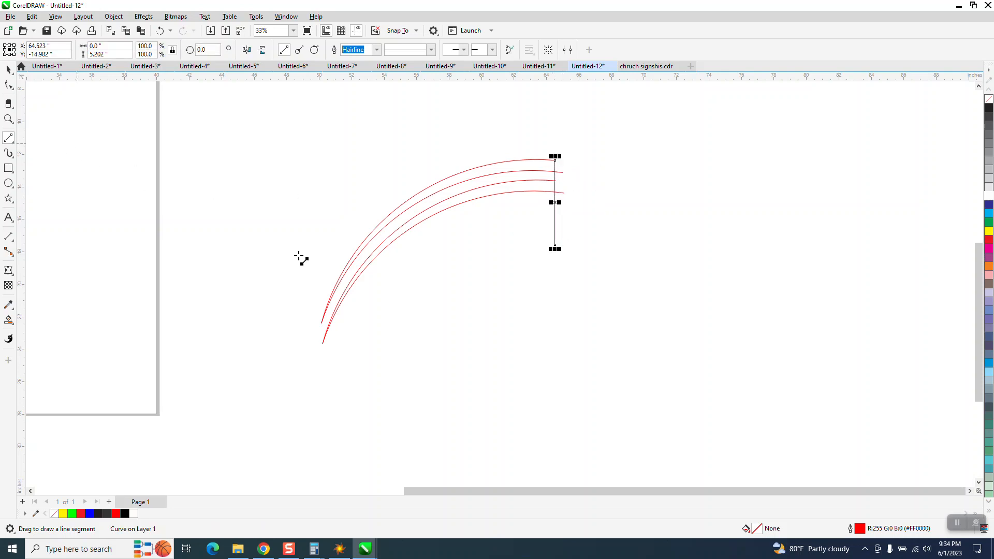
# Fill the two tapered bands between the paired arcs with red using Smart Fill.
pyautogui.click(9, 320)
pyautogui.click(118, 50)
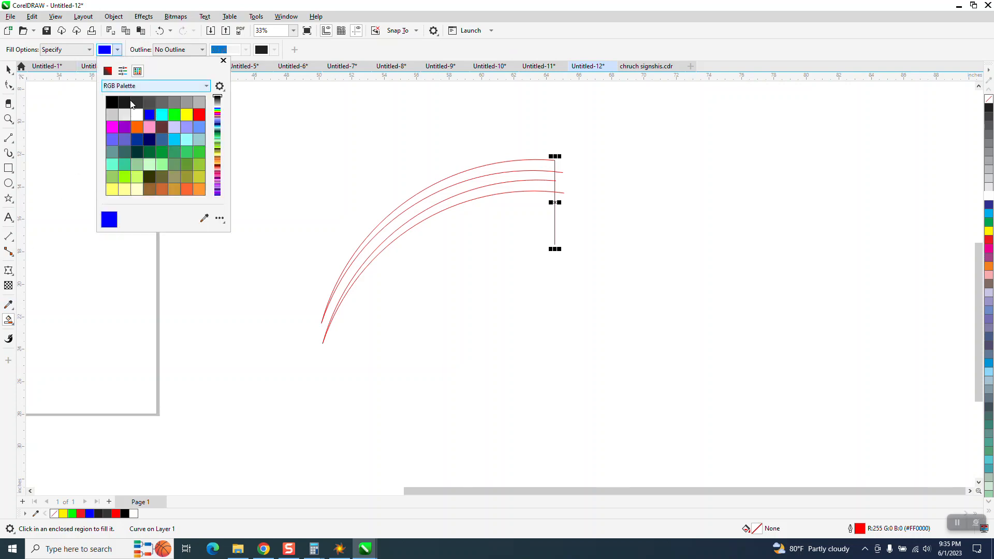
pyautogui.click(199, 114)
pyautogui.click(475, 174)
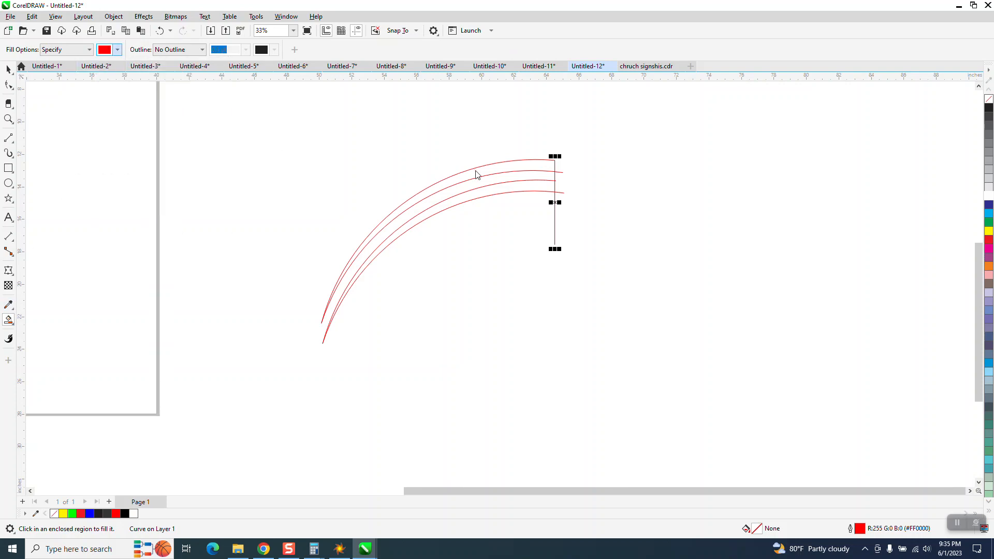
pyautogui.click(501, 187)
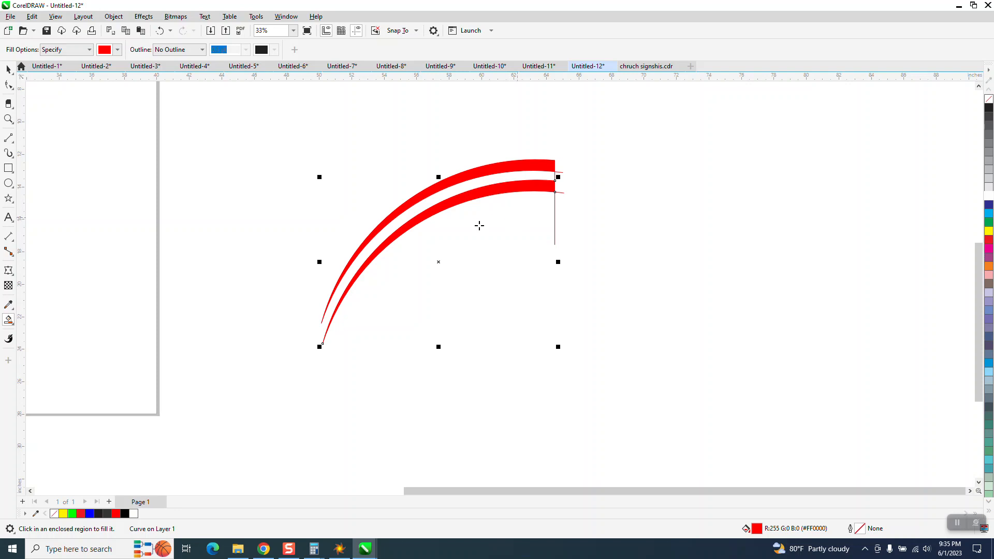
pyautogui.click(7, 68)
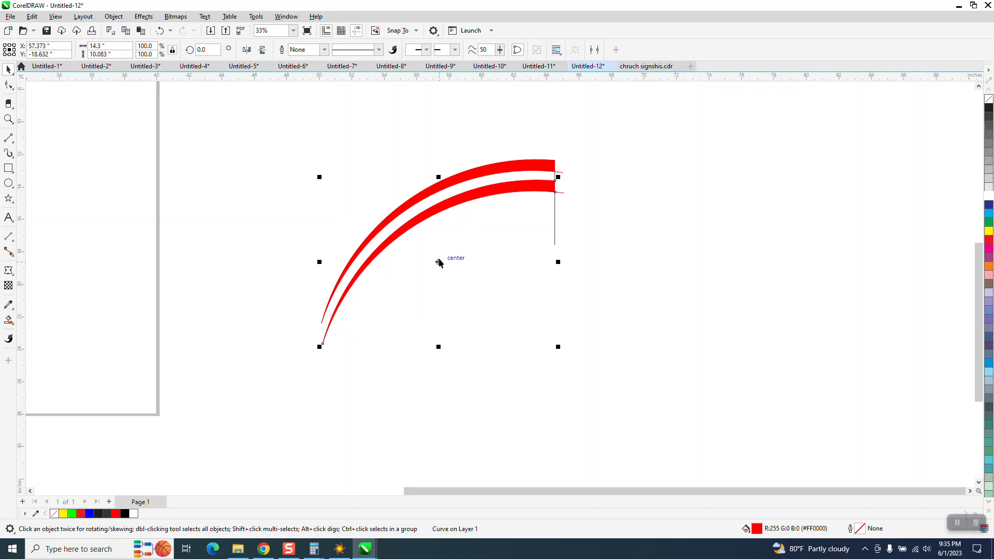
pyautogui.scroll(-2, 468, 210)
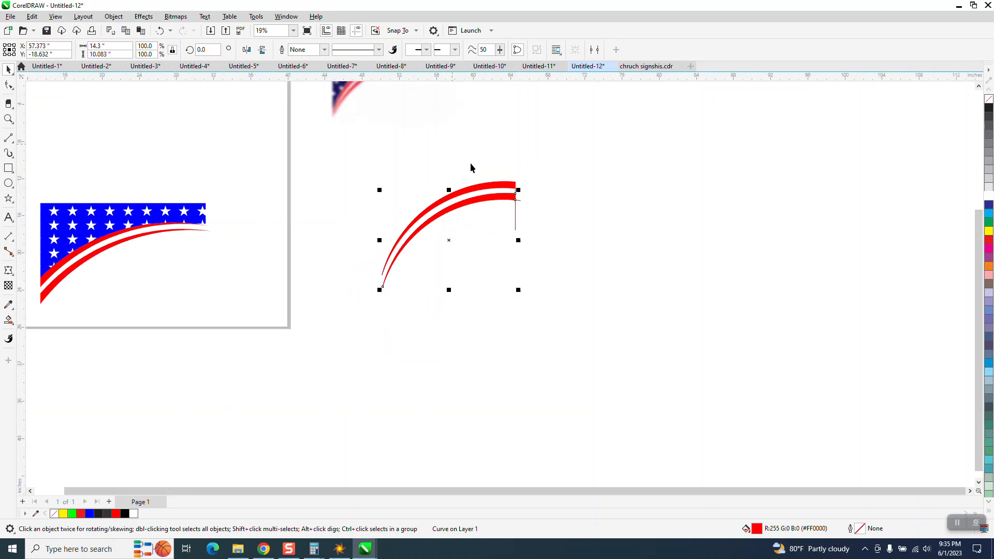
# Move both red filled bands 10 in straight down, clear of the construction arcs.
pyautogui.press('Down')
pyautogui.press('Down')
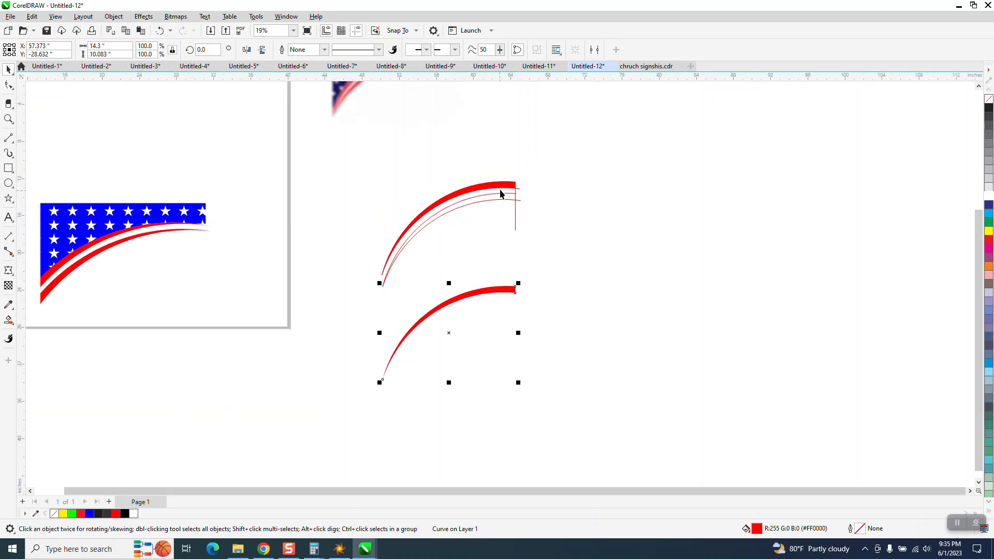
pyautogui.click(500, 185)
pyautogui.press('Down')
pyautogui.press('Down')
# Delete the leftover construction arcs and the vertical line above the red bands.
pyautogui.moveTo(317, 169); pyautogui.dragTo(439, 242)
pyautogui.moveTo(601, 271); pyautogui.dragTo(572, 255)
pyautogui.click(493, 199)
pyautogui.press('Delete')
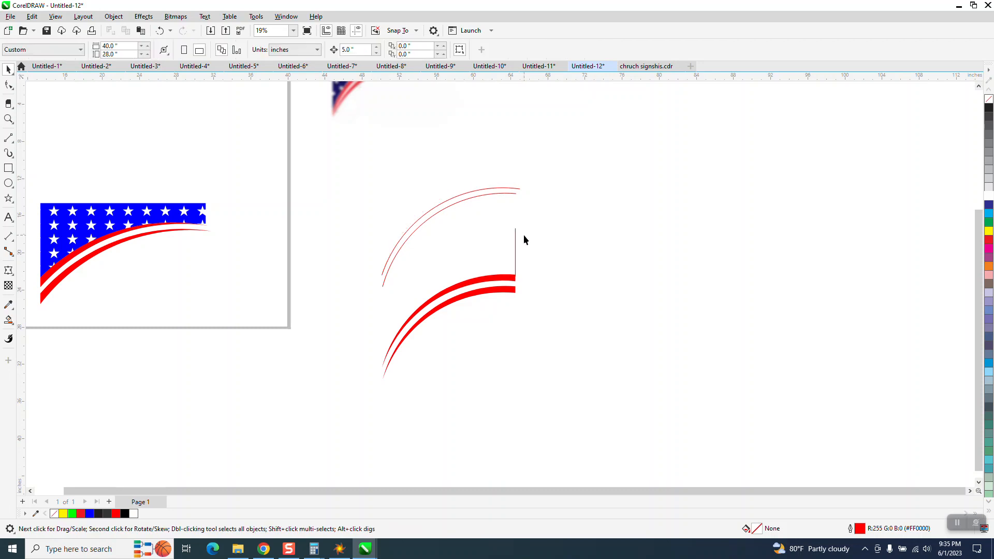
pyautogui.click(515, 237)
pyautogui.press('Delete')
pyautogui.click(506, 193)
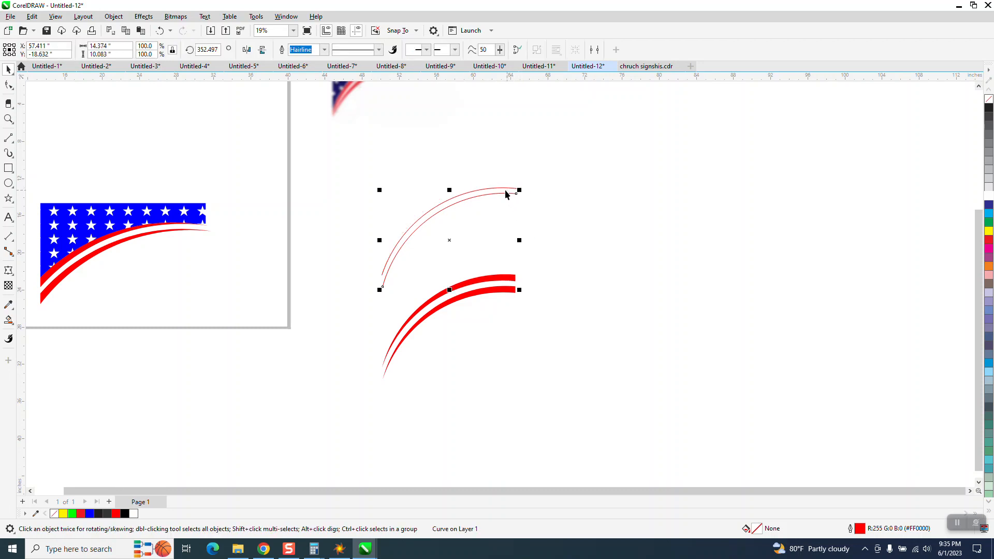
pyautogui.press('Delete')
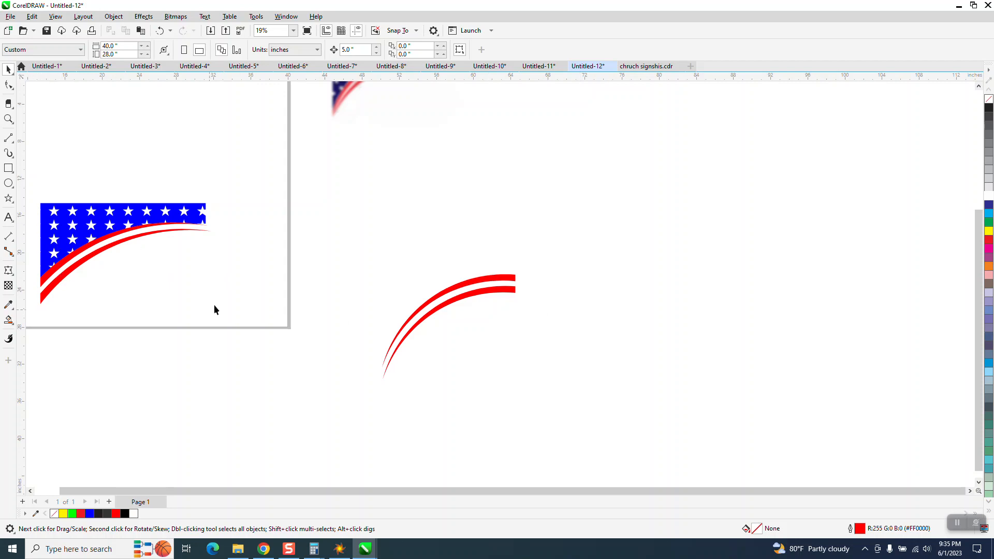
# Draw a rectangle about 14.4 by 12 in around the red bands and shift it about 0.1 in to the right.
pyautogui.click(9, 168)
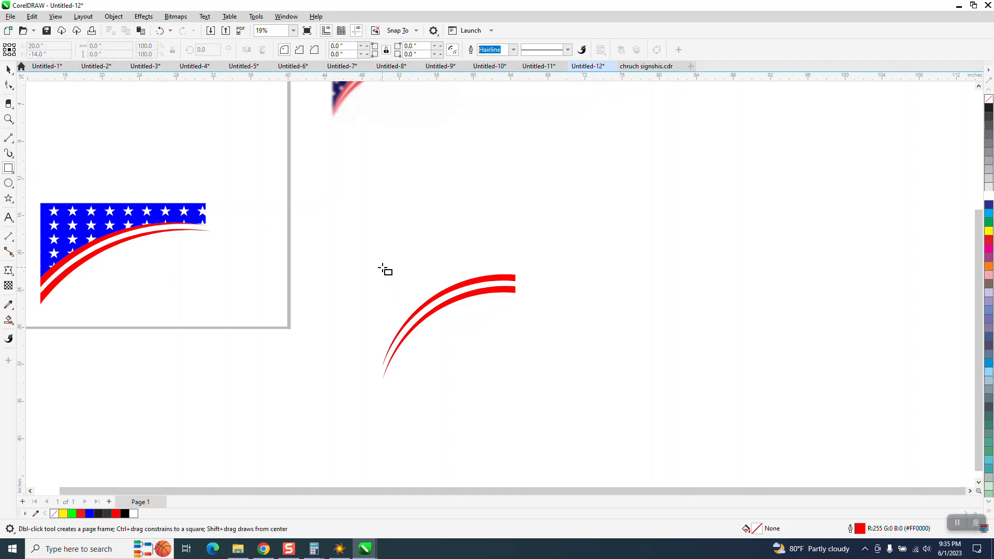
pyautogui.moveTo(381, 262); pyautogui.dragTo(515, 372)
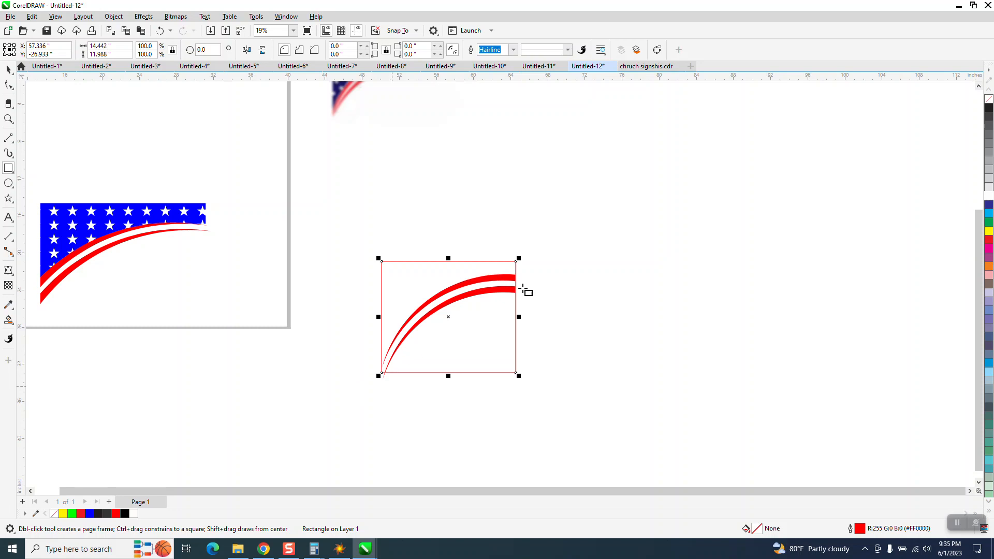
pyautogui.click(8, 119)
pyautogui.moveTo(436, 372); pyautogui.dragTo(509, 398)
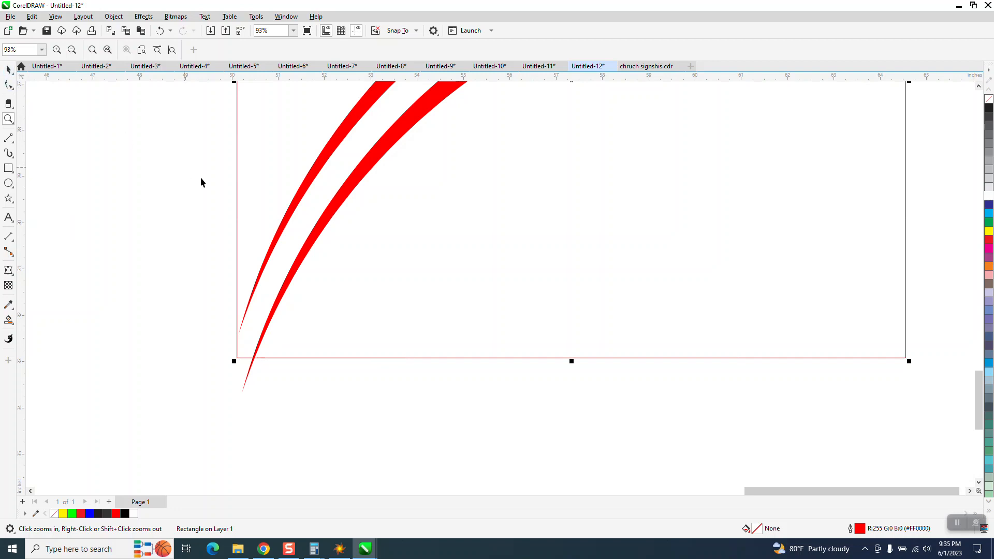
pyautogui.click(8, 69)
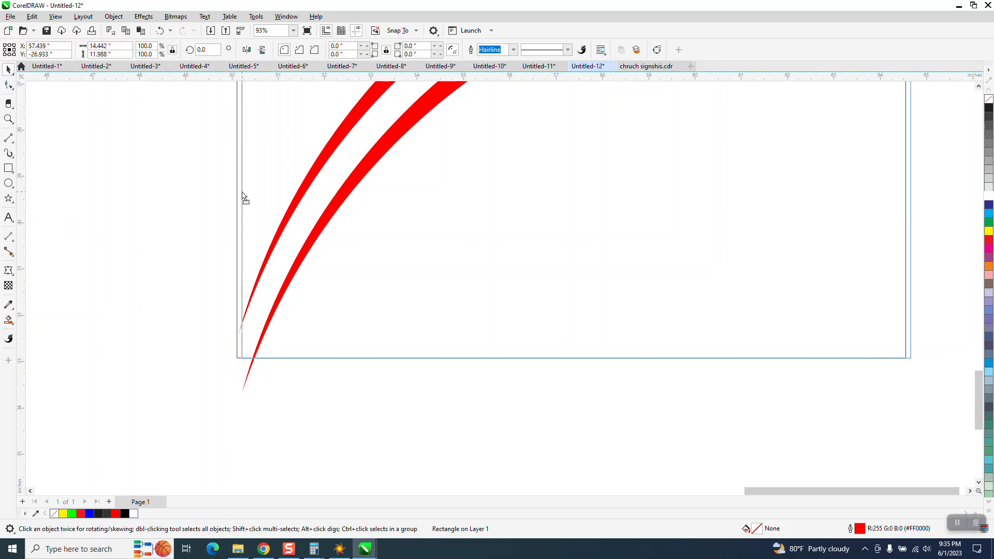
pyautogui.scroll(-2, 176, 445)
pyautogui.scroll(-1, 187, 406)
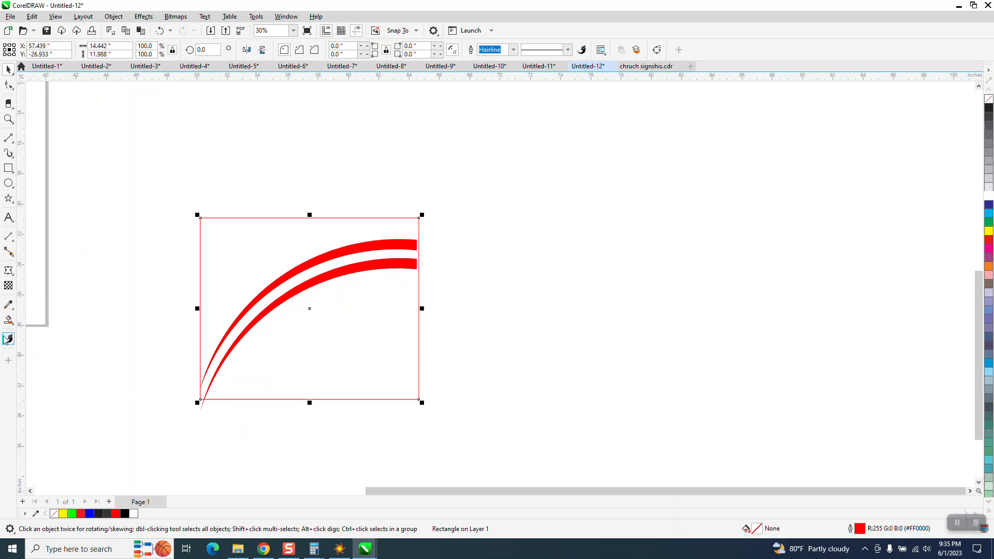
# Set the Smart Fill colour to blue, try filling the area above the stripes, and undo that fill.
pyautogui.click(9, 319)
pyautogui.click(117, 49)
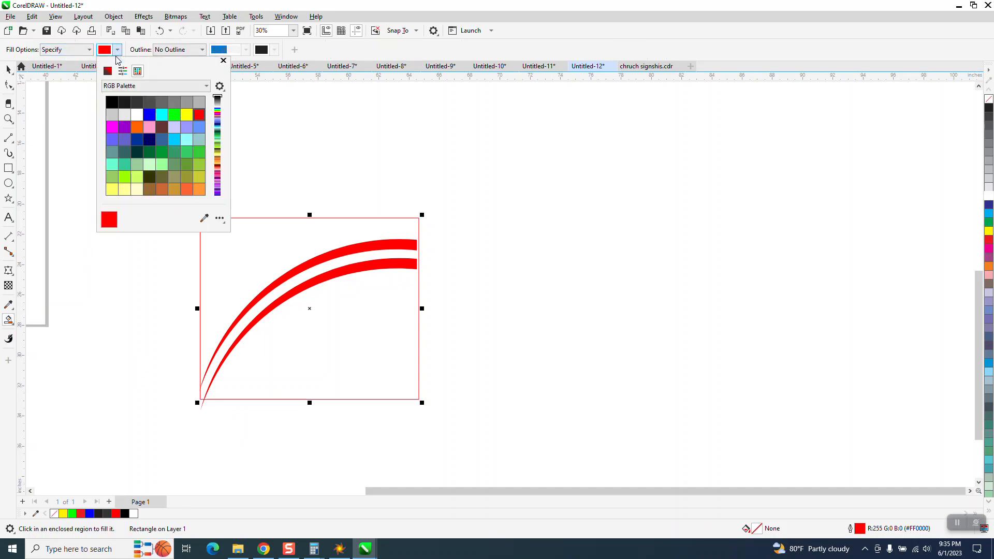
pyautogui.click(156, 114)
pyautogui.click(270, 233)
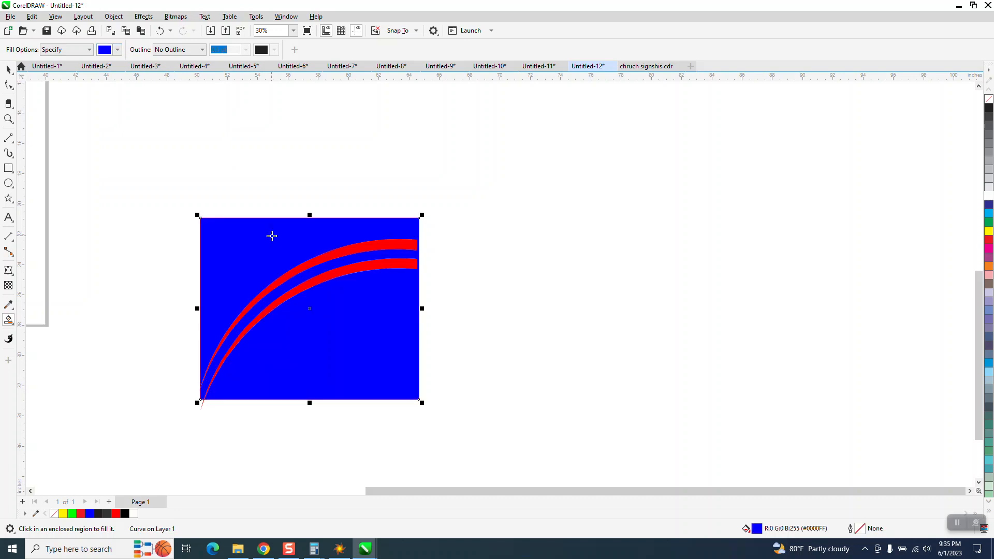
pyautogui.click(159, 31)
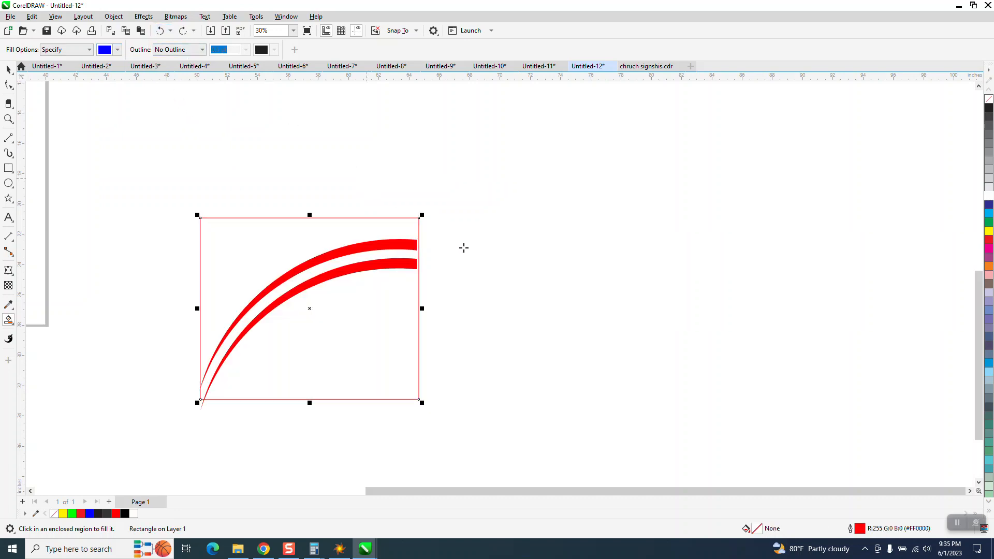
# Narrow the rectangle to about 14 in wide and move it right so its right edge meets the stripe ends.
pyautogui.click(8, 69)
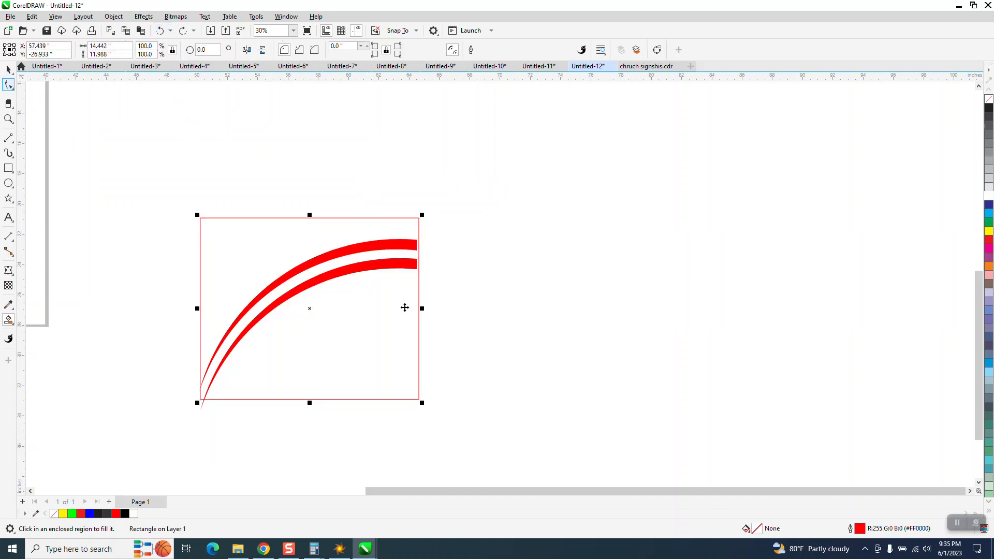
pyautogui.moveTo(421, 308); pyautogui.dragTo(417, 308)
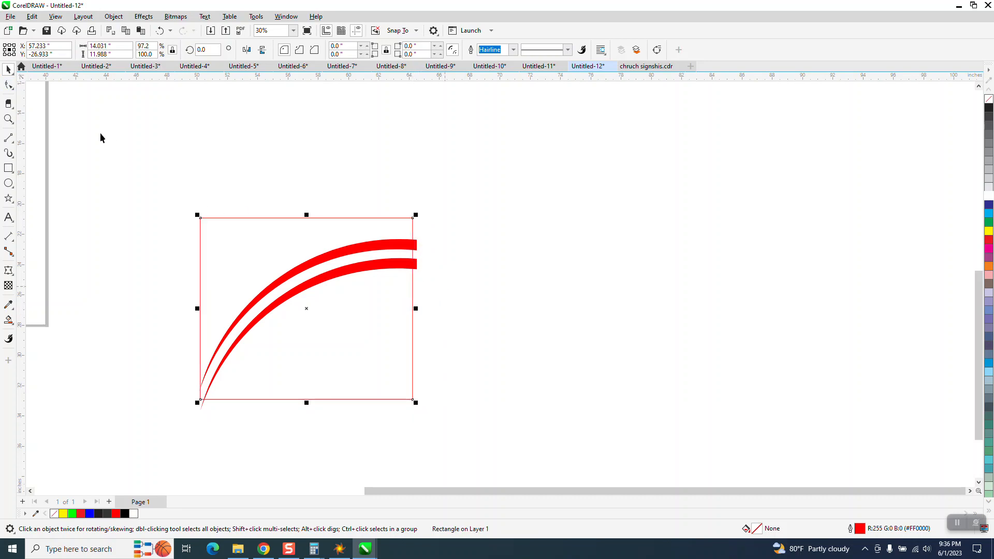
pyautogui.click(8, 119)
pyautogui.moveTo(415, 262); pyautogui.dragTo(471, 311)
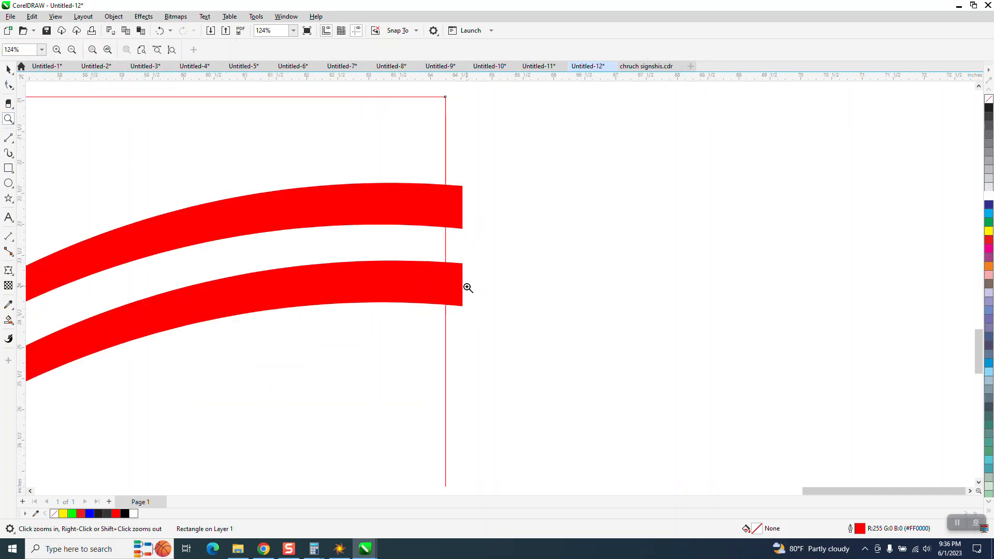
pyautogui.press('space')
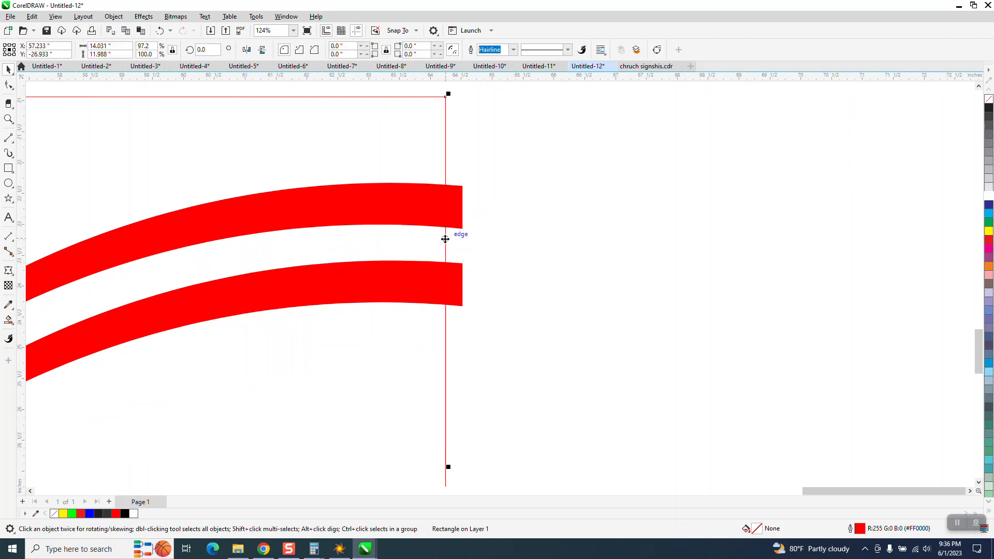
pyautogui.moveTo(447, 235); pyautogui.dragTo(462, 244)
pyautogui.scroll(-5, 462, 243)
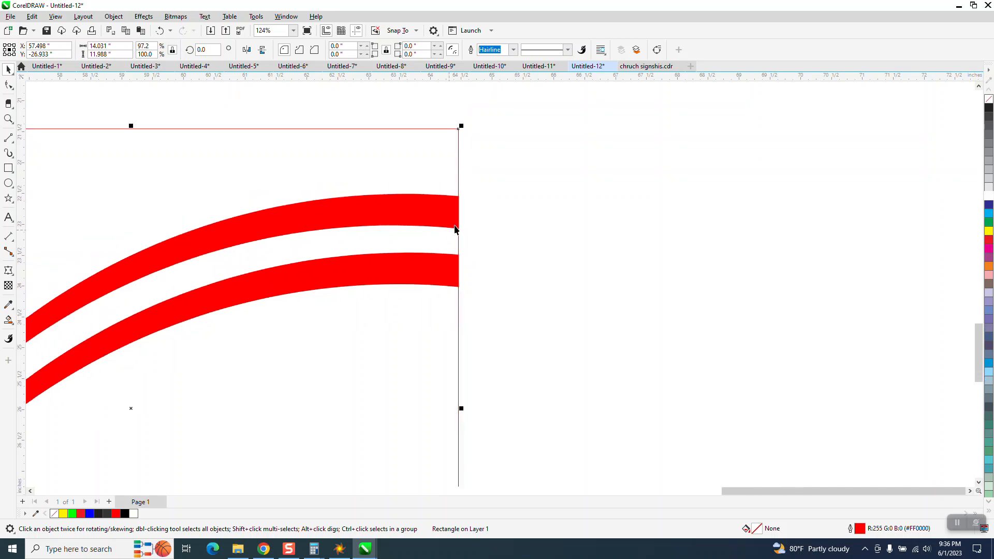
# Smart Fill the area between the upper stripe and the rectangle with blue, and move the blue shape 10 in up.
pyautogui.click(9, 320)
pyautogui.click(325, 208)
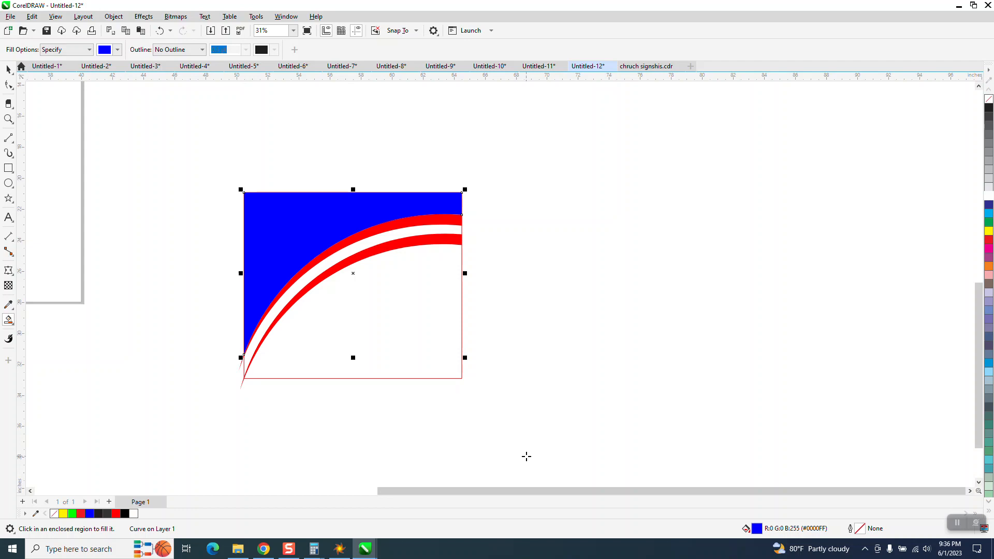
pyautogui.press('Up')
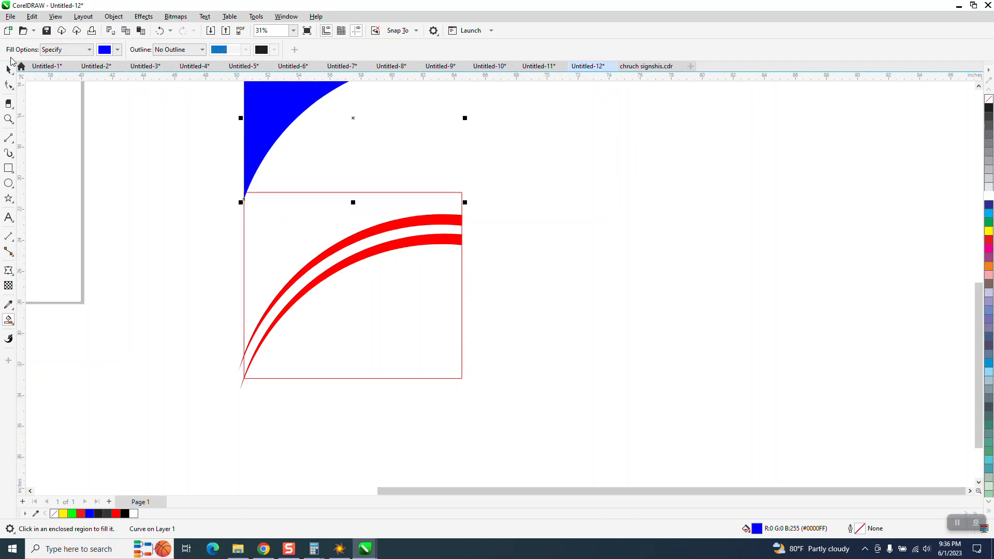
# Delete the red outline rectangle around the stripes.
pyautogui.click(8, 68)
pyautogui.click(334, 193)
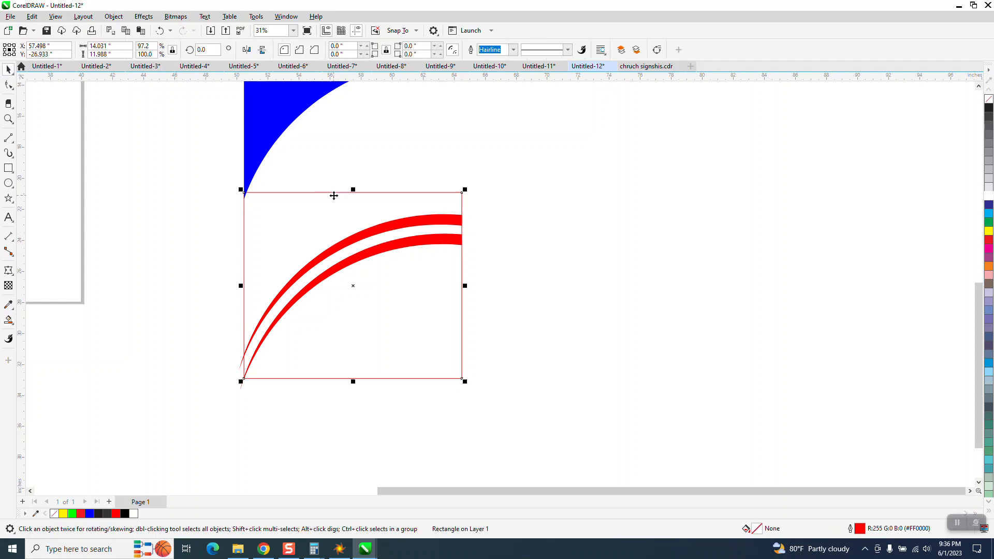
pyautogui.press('Delete')
# Move the blue corner shape 20 in to the right, away from the red stripes.
pyautogui.scroll(-1, 347, 233)
pyautogui.scroll(-1, 354, 264)
pyautogui.click(343, 161)
pyautogui.press('Right')
pyautogui.press('Right')
pyautogui.press('Right')
pyautogui.press('Right')
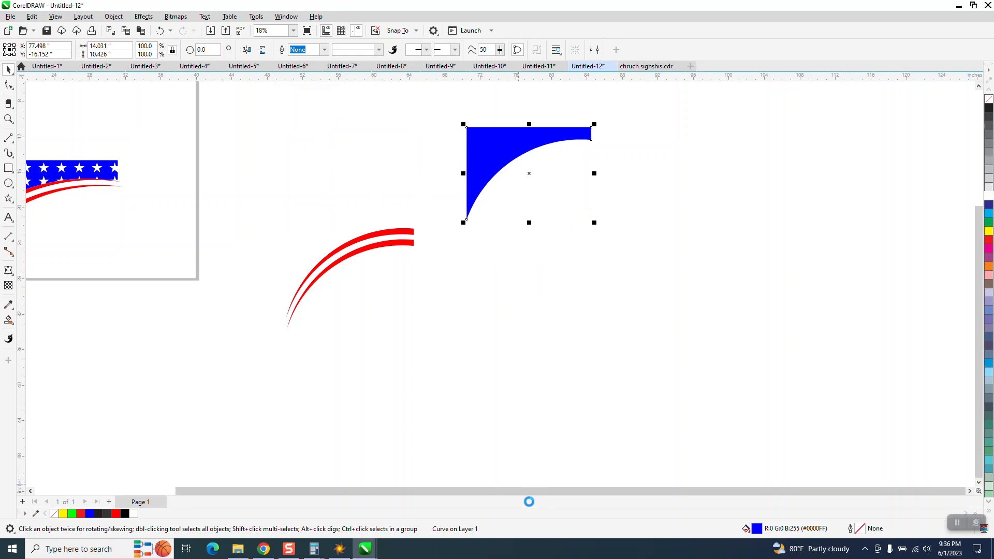
# Draw a five-pointed star about 1.05 in wide below the blue corner shape.
pyautogui.click(9, 199)
pyautogui.moveTo(510, 247); pyautogui.dragTo(501, 256)
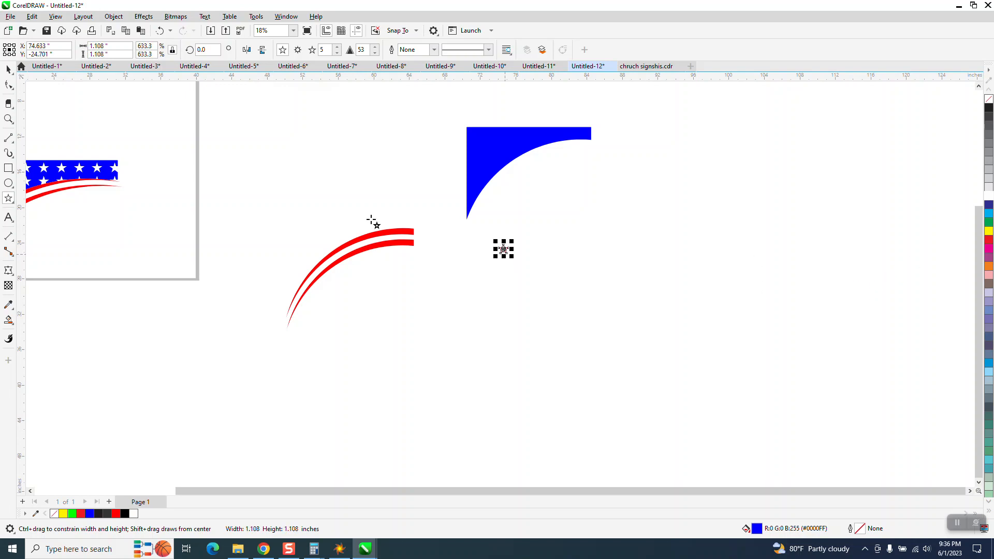
pyautogui.click(9, 118)
pyautogui.moveTo(505, 210); pyautogui.dragTo(569, 288)
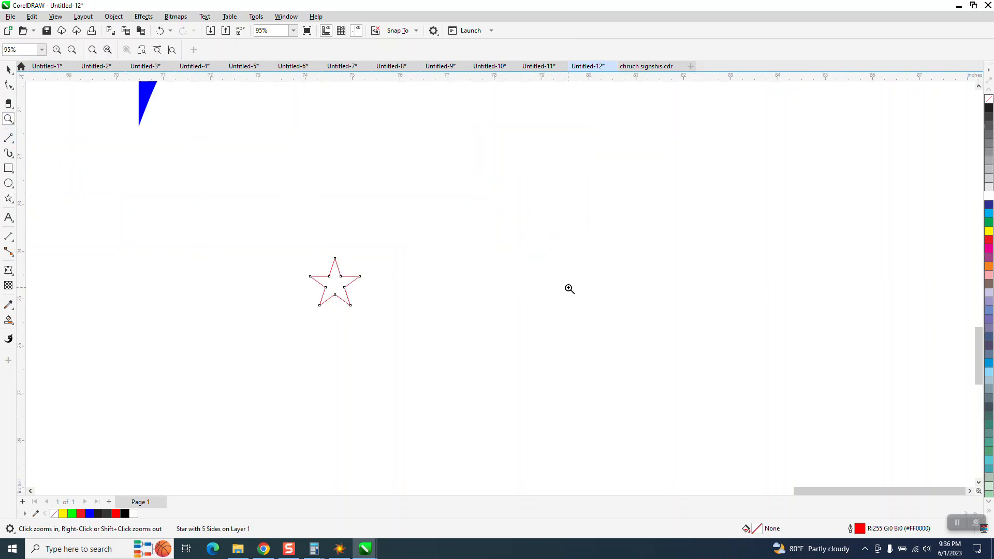
pyautogui.rightClick(383, 257)
# Duplicate the star about 1.41 in straight down and repeat the copy until the column holds nine stars.
pyautogui.click(8, 69)
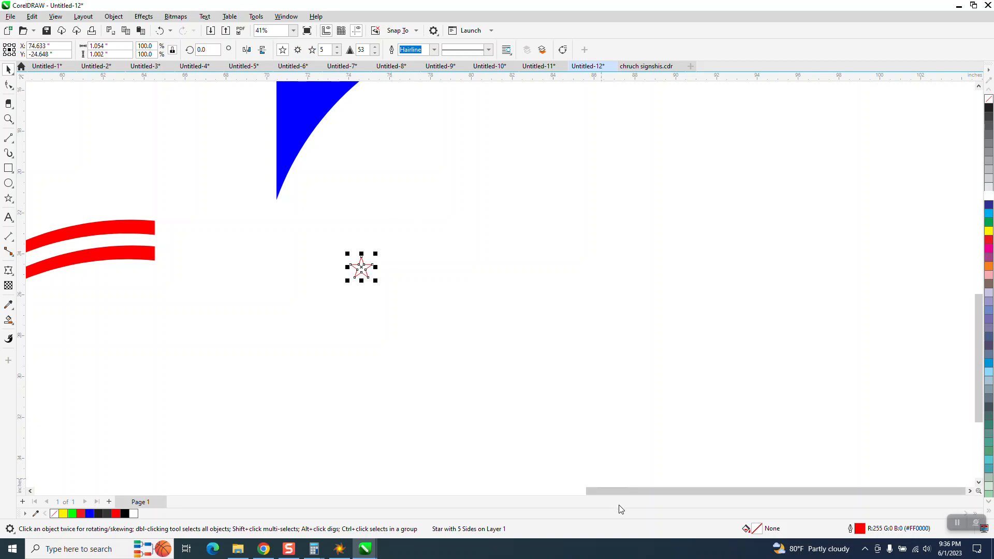
pyautogui.moveTo(361, 265); pyautogui.dragTo(364, 296)
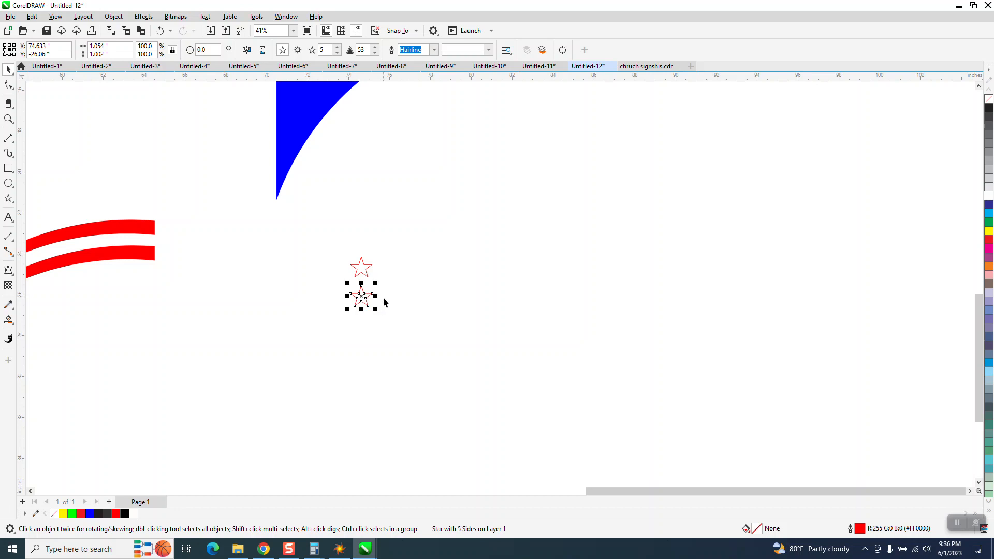
pyautogui.hotkey('ctrl', 'r')
pyautogui.hotkey('ctrl', 'r')
pyautogui.hotkey('ctrl', 'r')
pyautogui.hotkey('ctrl', 'r')
pyautogui.hotkey('ctrl', 'r')
pyautogui.hotkey('ctrl', 'r')
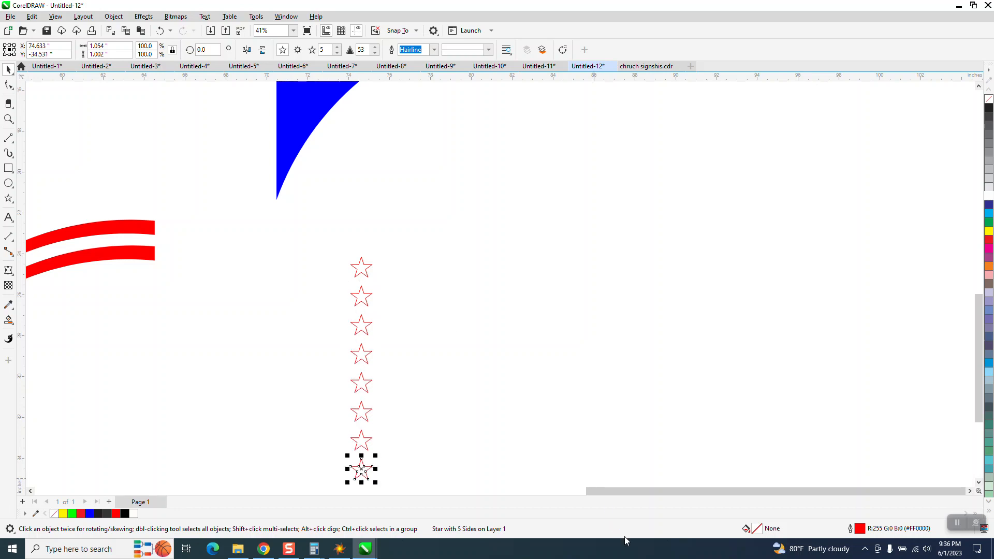
pyautogui.scroll(-2, 614, 436)
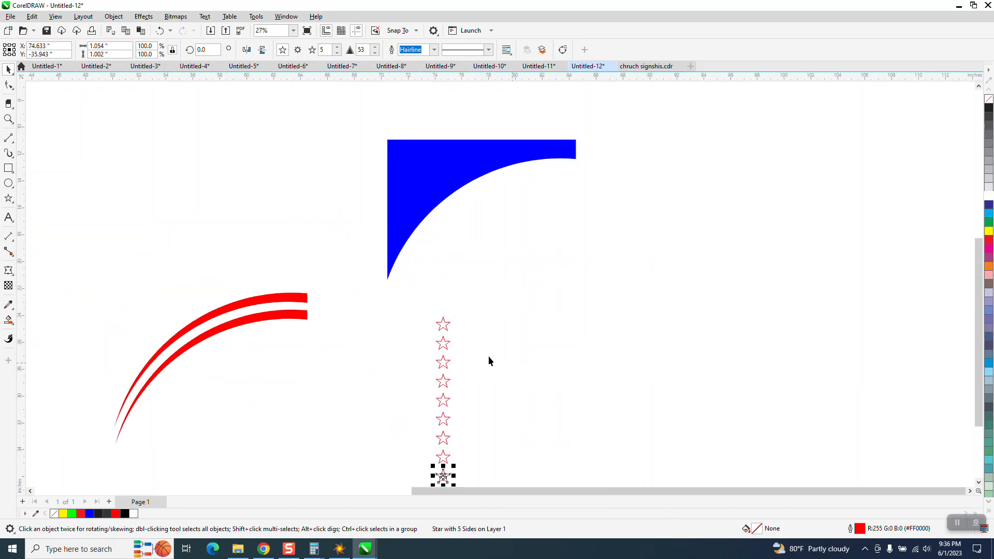
pyautogui.moveTo(480, 466); pyautogui.dragTo(479, 467)
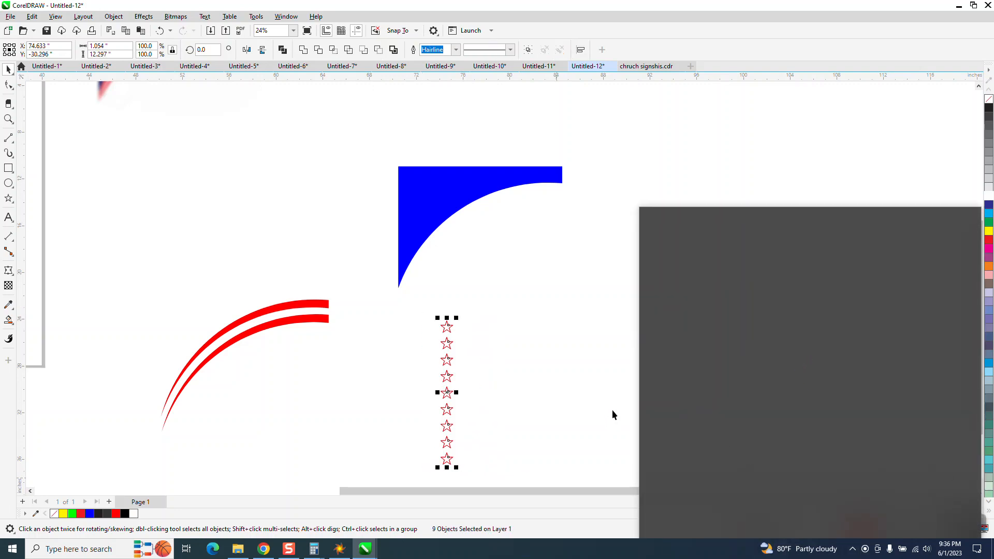
pyautogui.click(611, 407)
pyautogui.moveTo(447, 334); pyautogui.dragTo(470, 334)
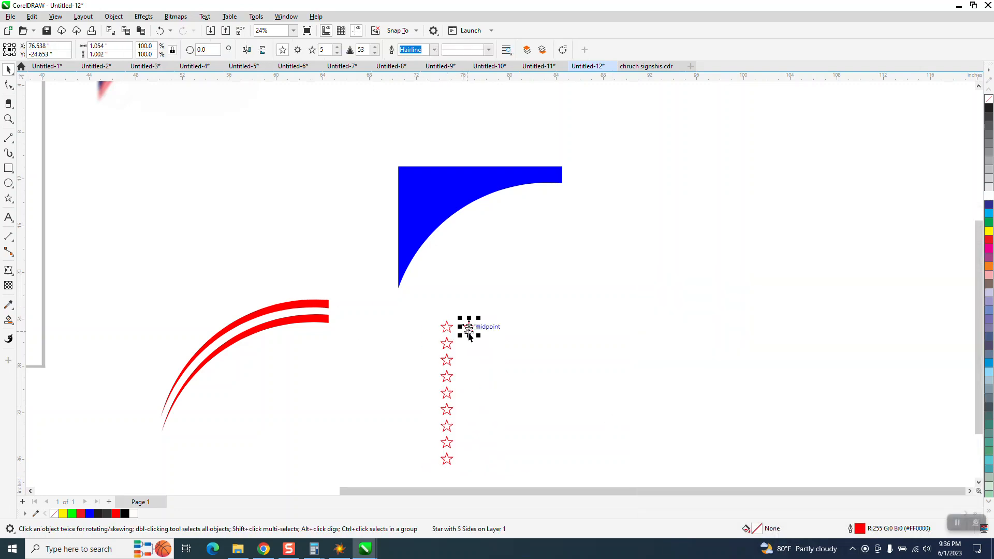
pyautogui.click(161, 31)
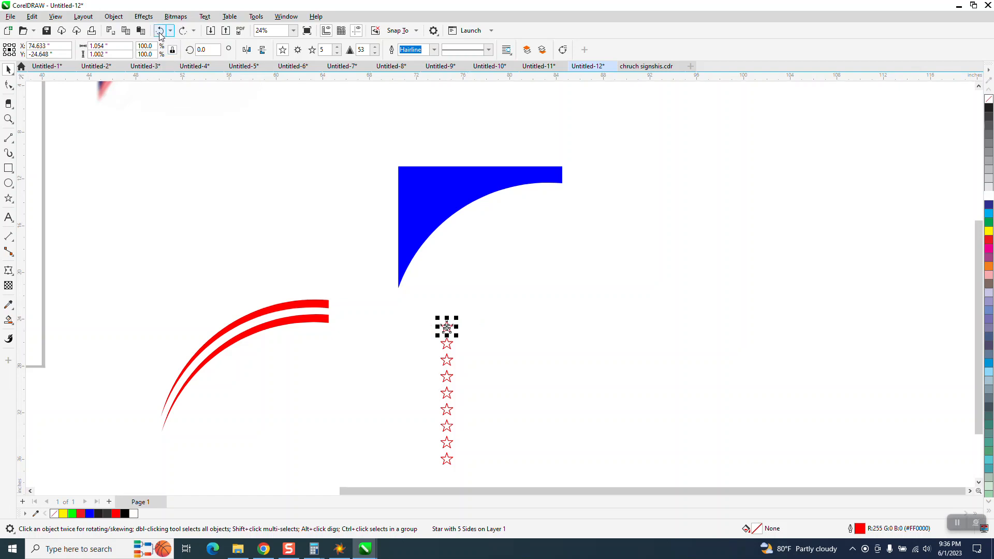
pyautogui.click(161, 32)
# Shift the nine-star column about 2.3 in right, and repeatedly duplicate it about 1.27 in to the right to make 15 columns.
pyautogui.moveTo(446, 392); pyautogui.dragTo(473, 389)
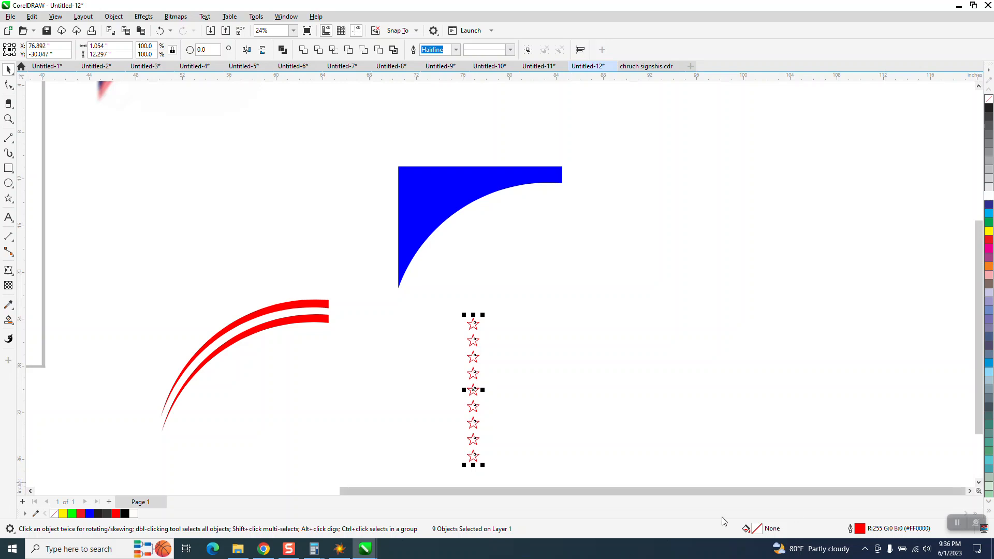
pyautogui.moveTo(472, 393); pyautogui.dragTo(489, 399)
pyautogui.rightClick(489, 399)
pyautogui.hotkey('ctrl', 'r')
pyautogui.hotkey('ctrl', 'r')
pyautogui.hotkey('ctrl', 'r')
pyautogui.hotkey('ctrl', 'r')
pyautogui.hotkey('ctrl', 'r')
pyautogui.hotkey('ctrl', 'r')
pyautogui.hotkey('ctrl', 'r')
pyautogui.hotkey('ctrl', 'r')
pyautogui.hotkey('ctrl', 'r')
pyautogui.hotkey('ctrl', 'r')
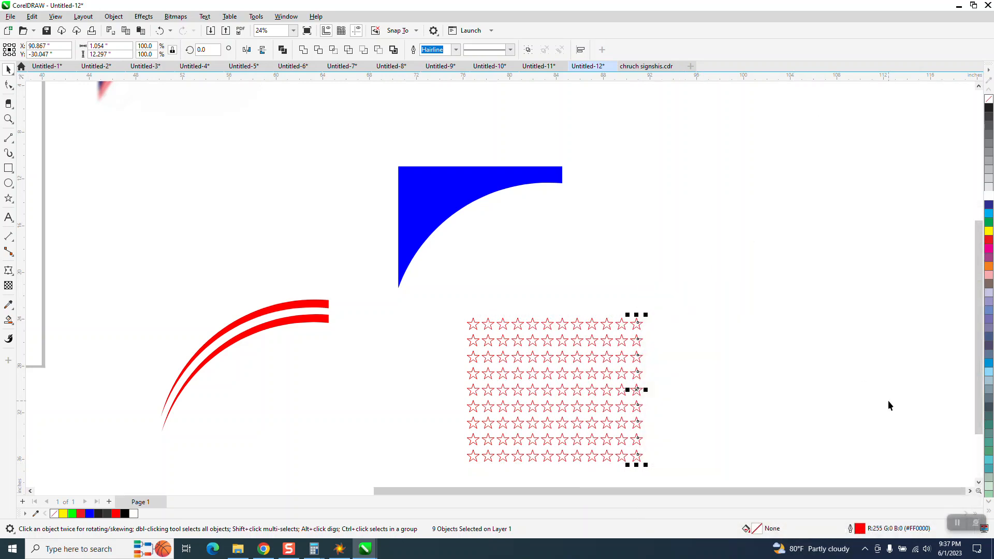
pyautogui.hotkey('ctrl', 'r')
pyautogui.hotkey('ctrl', 'r')
pyautogui.hotkey('ctrl', 'r')
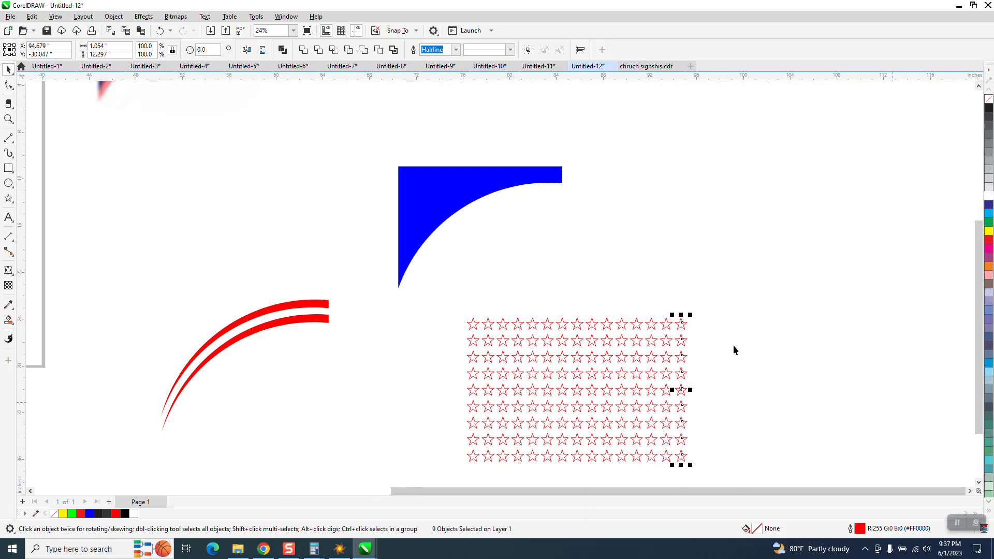
# Select the entire grid of stars and group it into one object.
pyautogui.moveTo(716, 473); pyautogui.dragTo(716, 461)
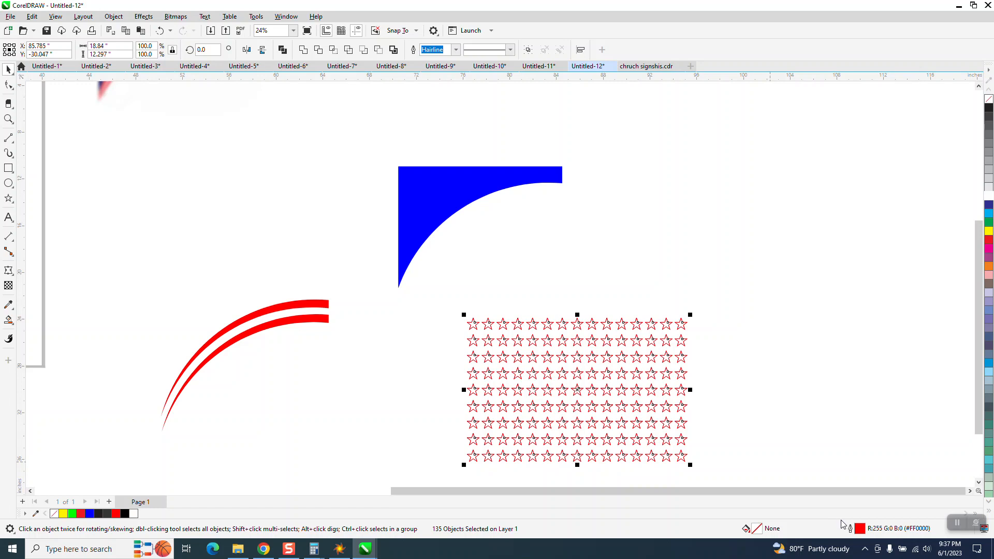
pyautogui.click(160, 31)
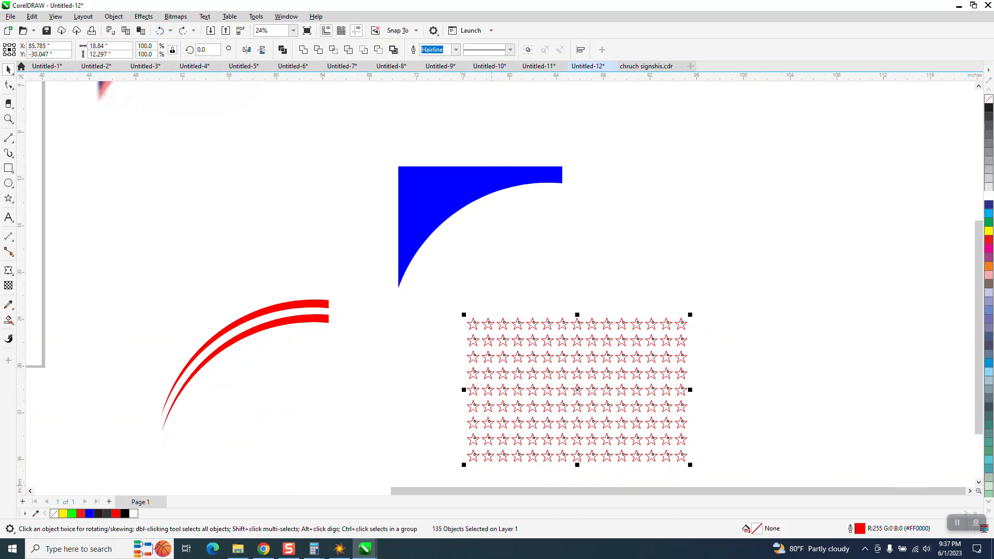
pyautogui.hotkey('ctrl', 'g')
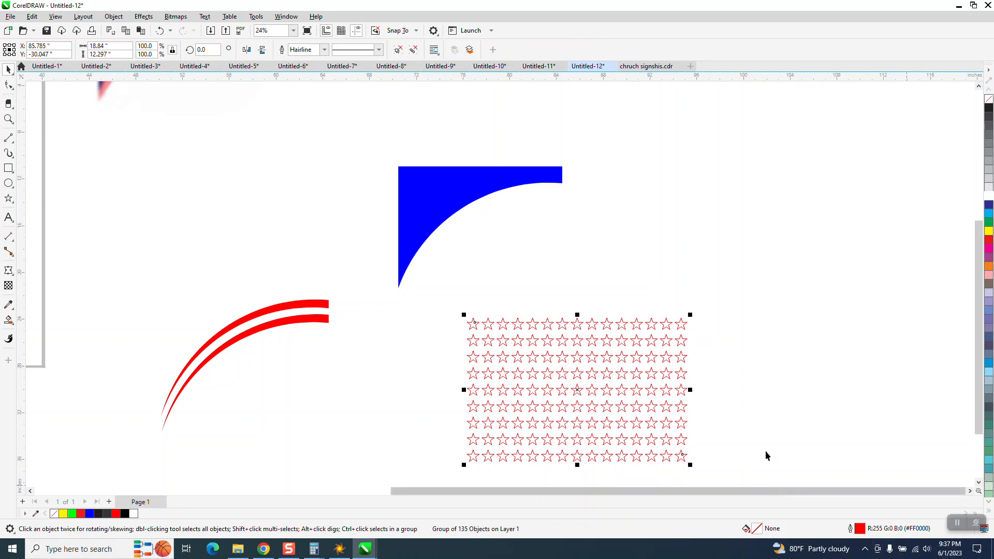
# Rotate the star group about 31.2° counterclockwise and move it up and left, closer to the blue corner shape.
pyautogui.click(538, 397)
pyautogui.moveTo(697, 315); pyautogui.dragTo(641, 257)
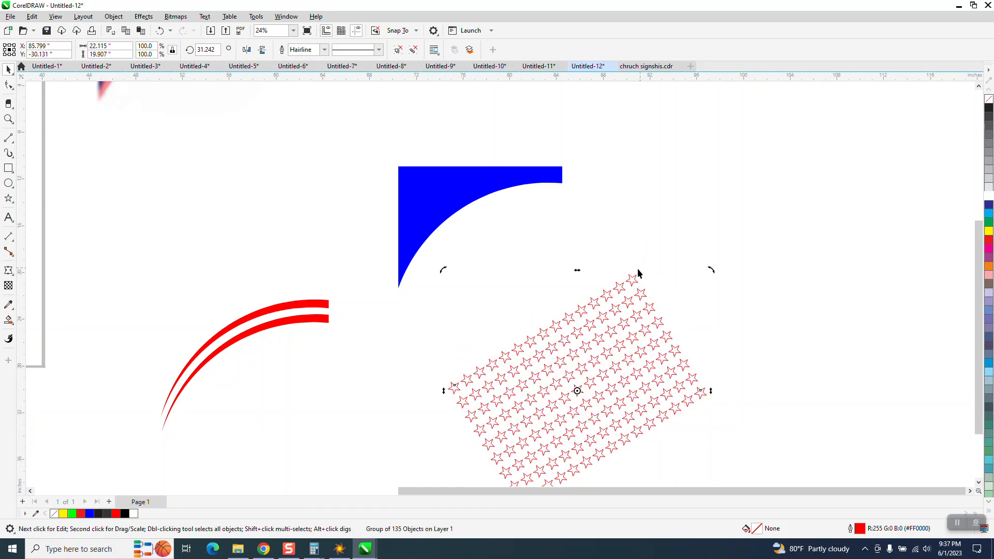
pyautogui.moveTo(574, 334); pyautogui.dragTo(532, 272)
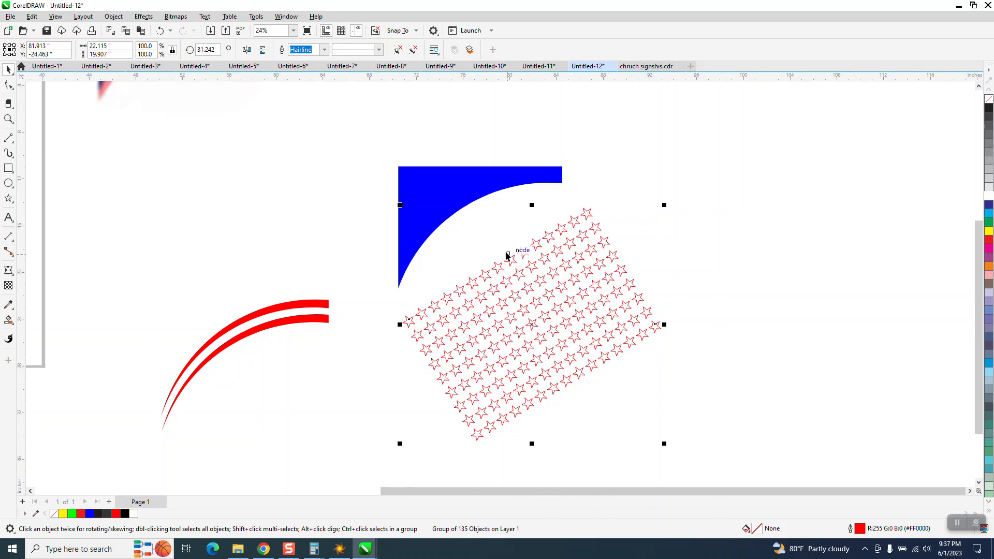
# Remove the blue corner shape's fill and give it a black outline.
pyautogui.click(453, 196)
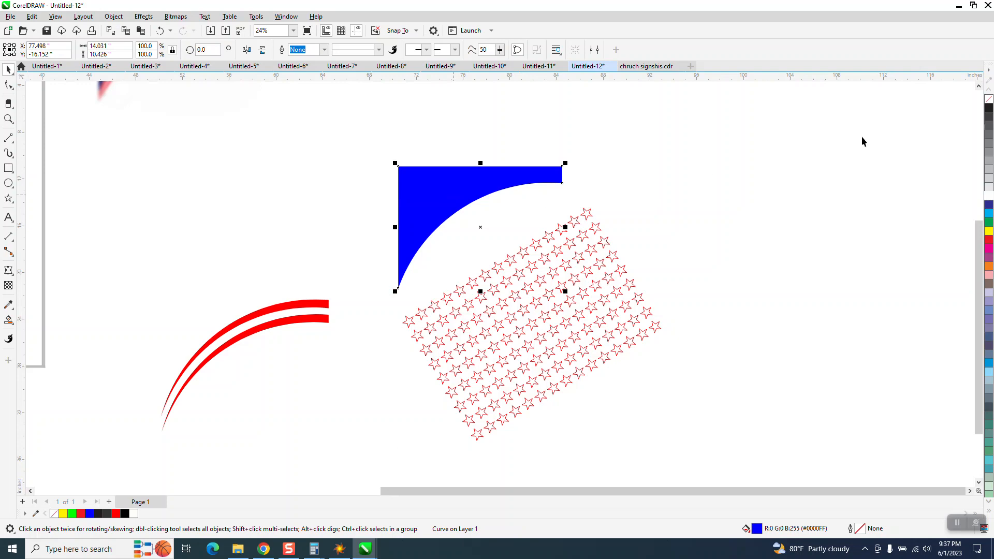
pyautogui.click(989, 99)
pyautogui.rightClick(988, 108)
# Place the star group over the corner outline and Smart Fill the area around the stars inside it with blue and no outline.
pyautogui.moveTo(568, 369); pyautogui.dragTo(497, 251)
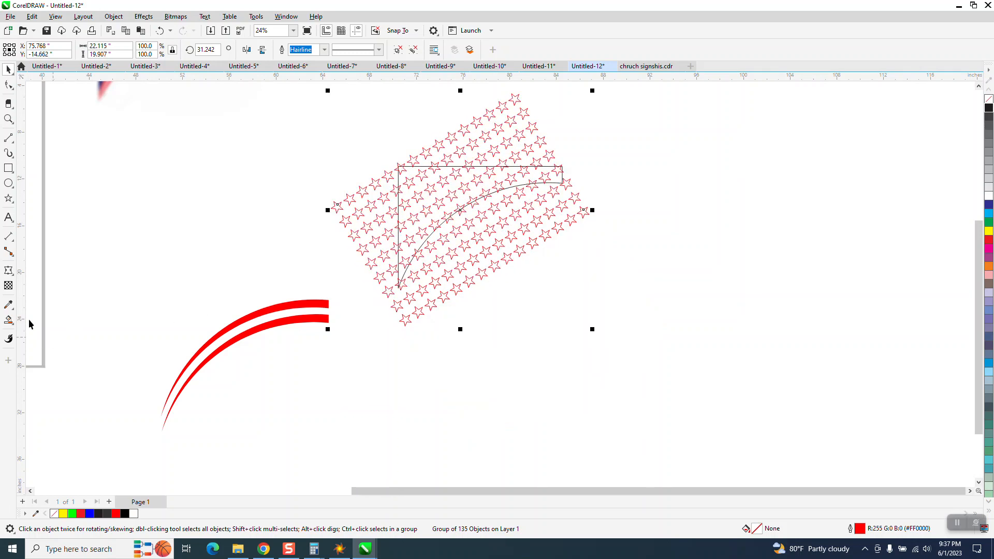
pyautogui.click(11, 324)
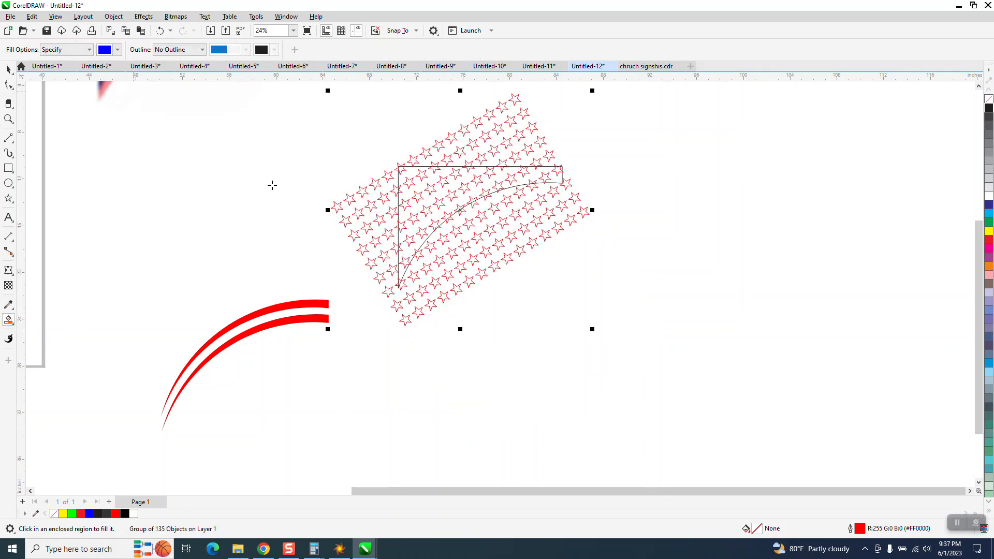
pyautogui.click(410, 194)
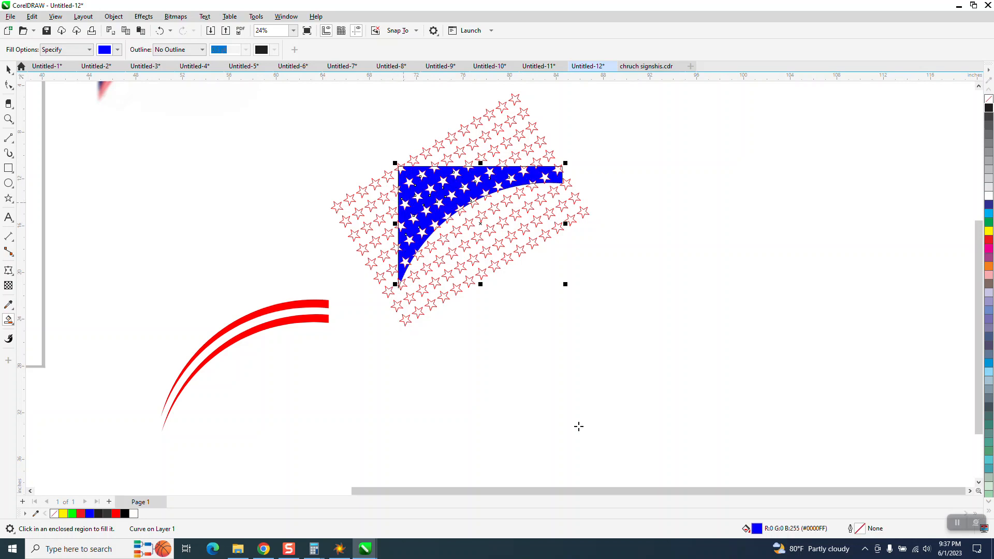
# Move the blue starry shape 20 in left and 10 in down onto the curved red stripes.
pyautogui.moveTo(792, 548)
pyautogui.press('Left')
pyautogui.press('Left')
pyautogui.press('Left')
pyautogui.press('Left')
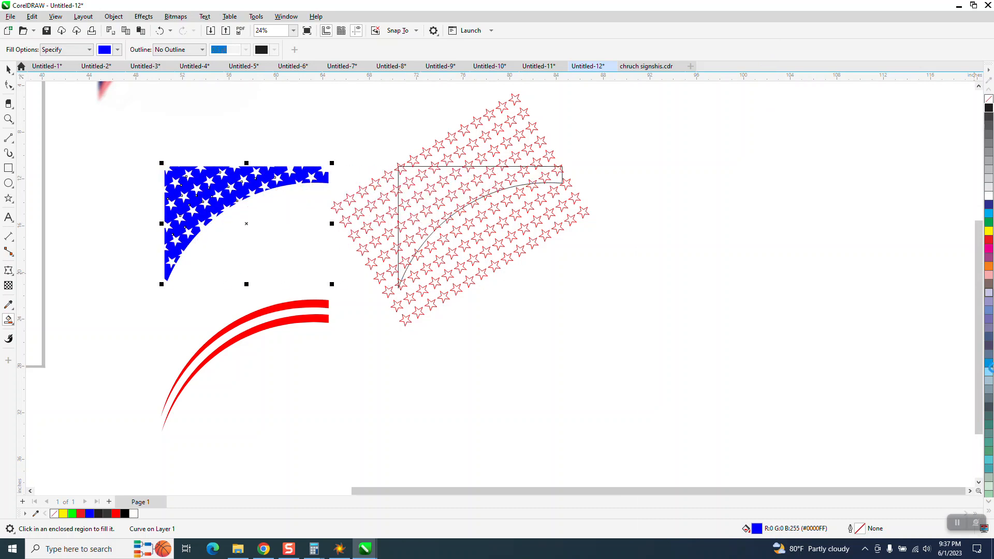
pyautogui.press('Down')
pyautogui.press('Down')
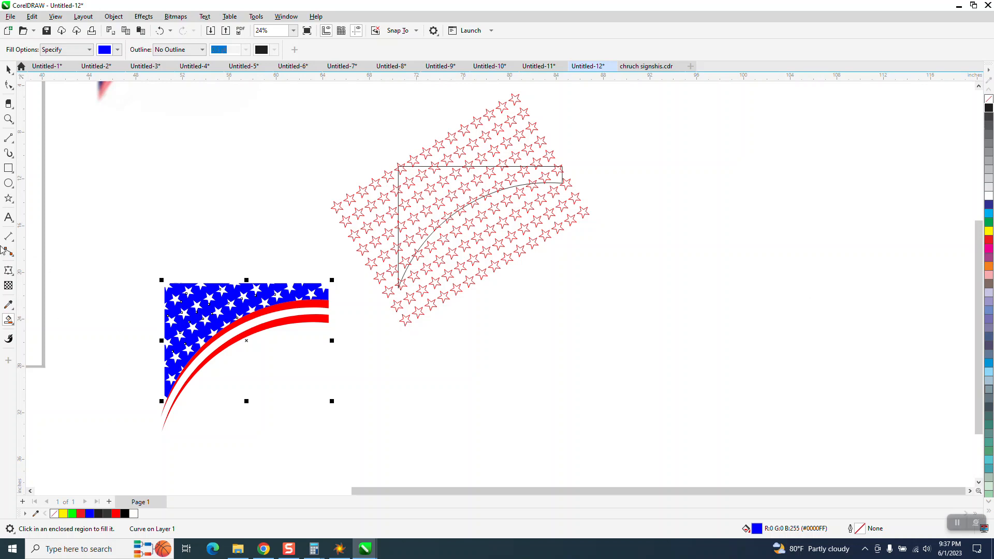
# Delete the leftover rotated star group and the empty corner outline.
pyautogui.click(9, 118)
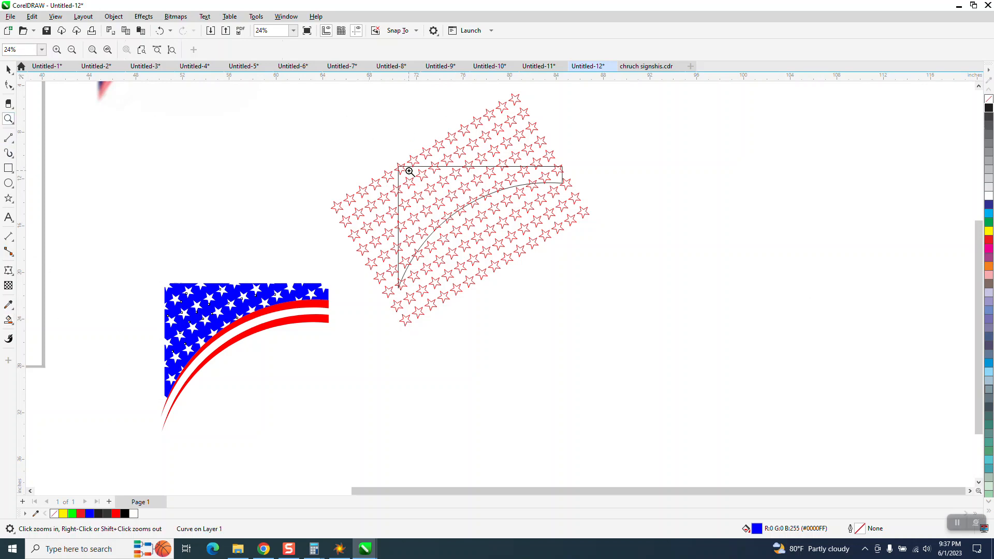
pyautogui.click(8, 69)
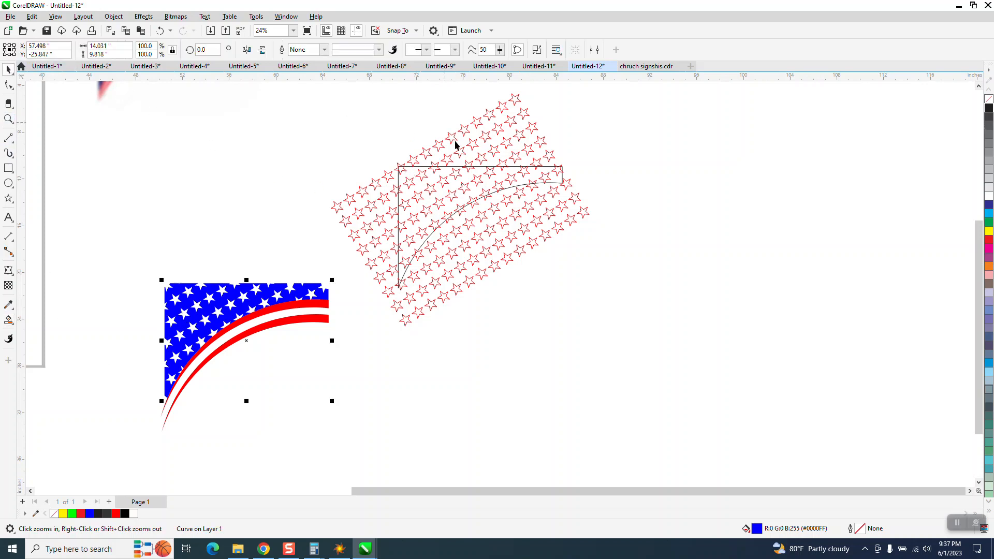
pyautogui.click(463, 156)
pyautogui.click(473, 180)
pyautogui.press('Delete')
pyautogui.click(470, 172)
pyautogui.press('Delete')
# Mix the darker palette blue into the starry field's fill until it is #2727BE.
pyautogui.scroll(-3, 346, 274)
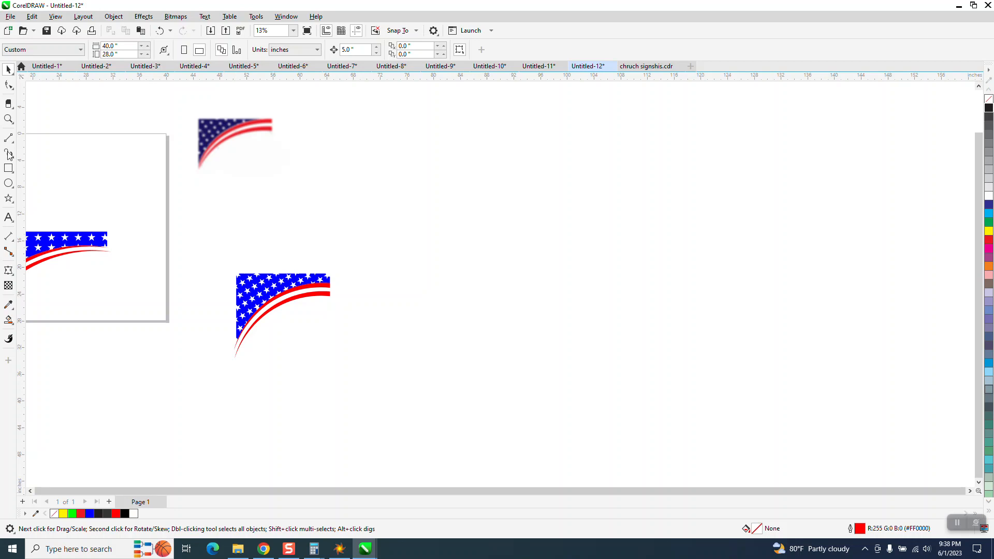
pyautogui.click(8, 118)
pyautogui.moveTo(196, 254); pyautogui.dragTo(446, 352)
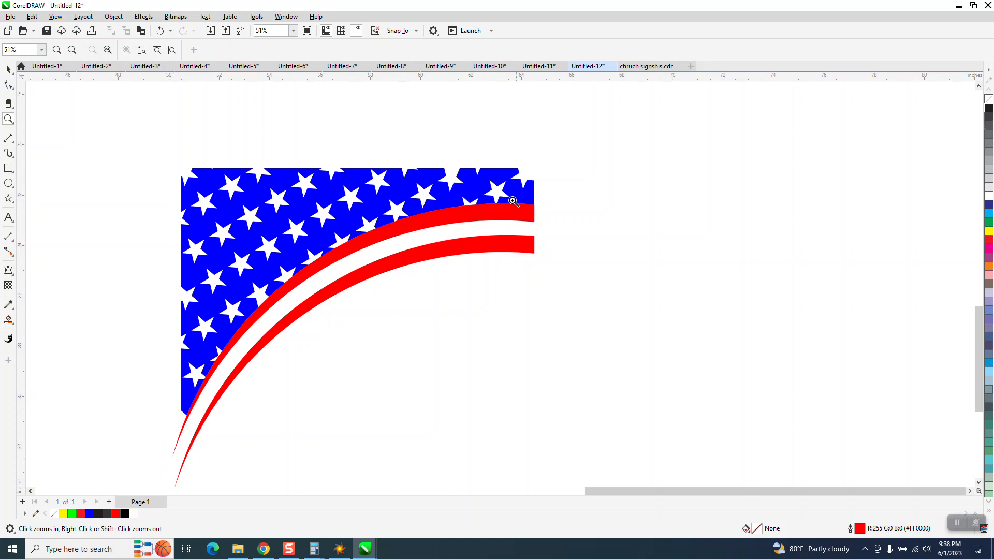
pyautogui.click(8, 69)
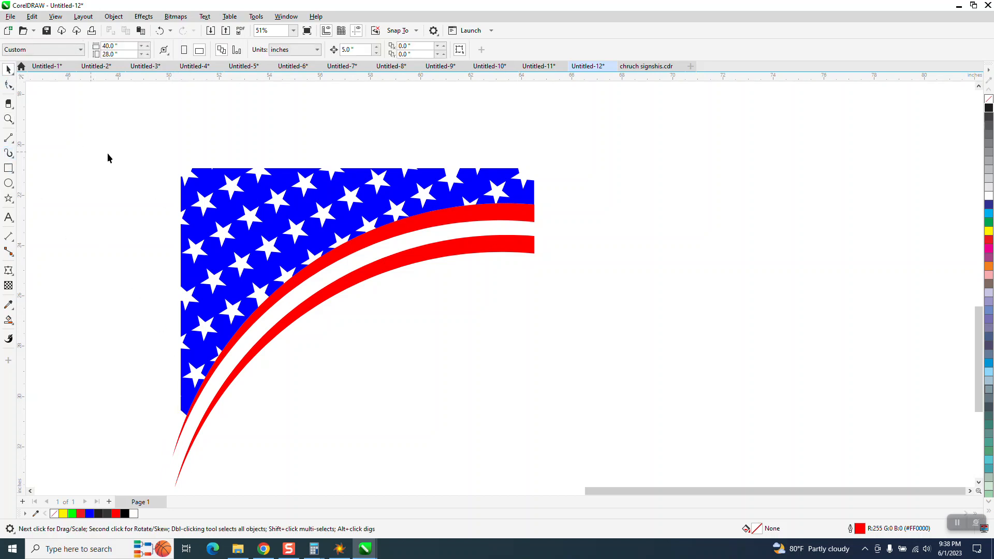
pyautogui.click(198, 187)
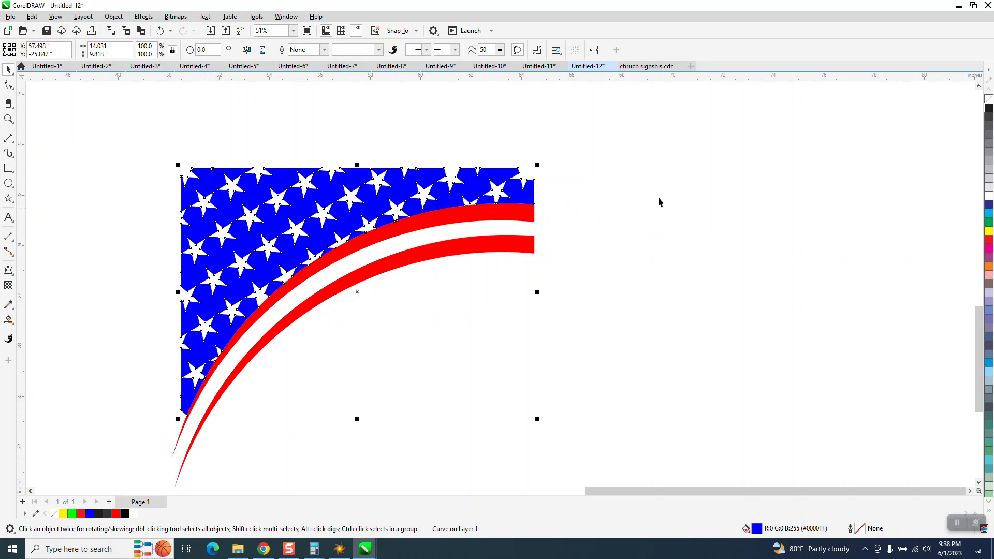
pyautogui.click(988, 204)
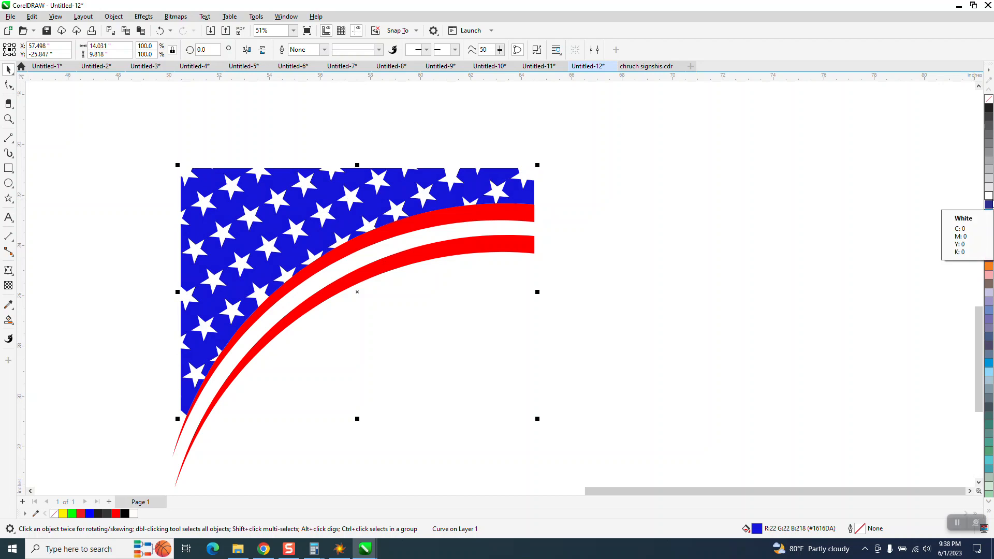
pyautogui.keyDown('ctrl'); pyautogui.click(987, 203); pyautogui.keyUp('ctrl')
pyautogui.keyDown('ctrl'); pyautogui.click(988, 203); pyautogui.keyUp('ctrl')
pyautogui.keyDown('ctrl'); pyautogui.click(988, 203); pyautogui.keyUp('ctrl')
pyautogui.keyDown('ctrl'); pyautogui.click(988, 204); pyautogui.keyUp('ctrl')
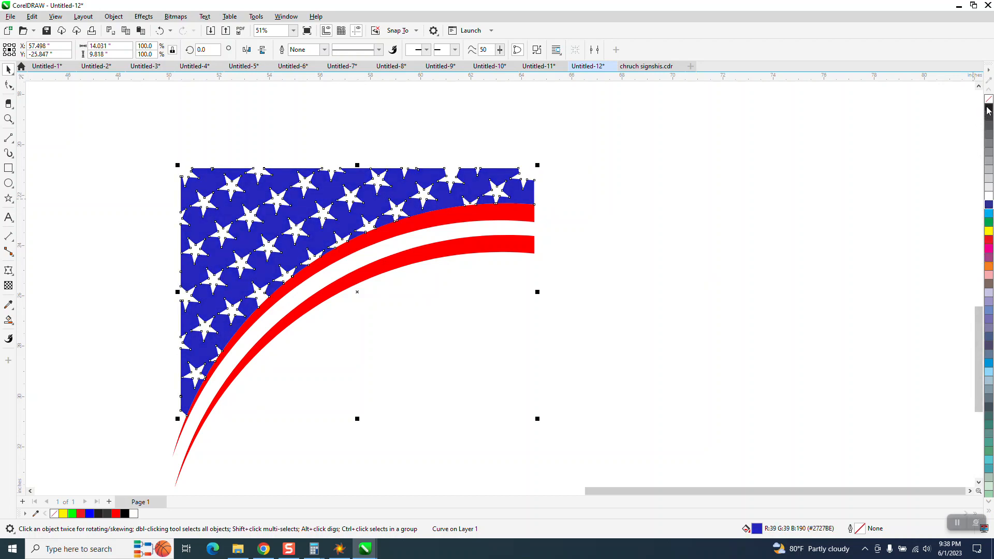
# Mix black into the starry field's fill until it becomes navy #2D2C86, and deselect the shape.
pyautogui.keyDown('ctrl'); pyautogui.click(989, 108); pyautogui.keyUp('ctrl')
pyautogui.keyDown('ctrl'); pyautogui.click(989, 108); pyautogui.keyUp('ctrl')
pyautogui.keyDown('ctrl'); pyautogui.click(990, 108); pyautogui.keyUp('ctrl')
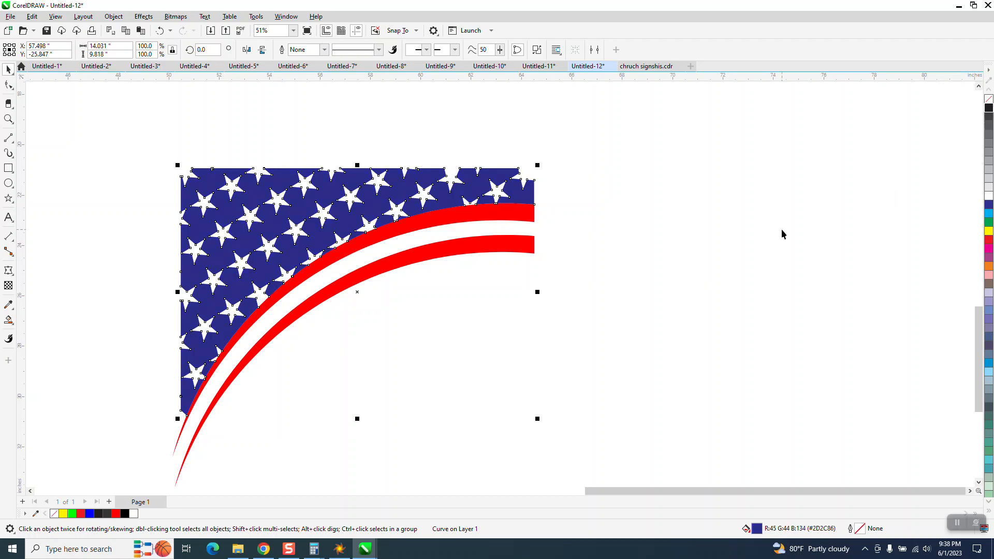
pyautogui.click(759, 232)
# Compare the recreated flag corner with the blurry reference image and the earlier version on the page.
pyautogui.scroll(-1, 481, 269)
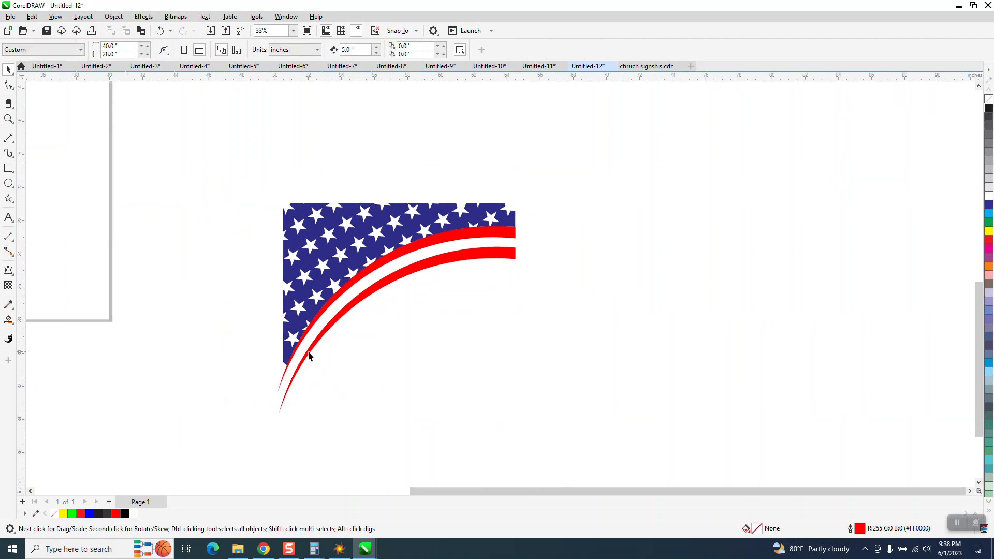
pyautogui.scroll(-3, 259, 357)
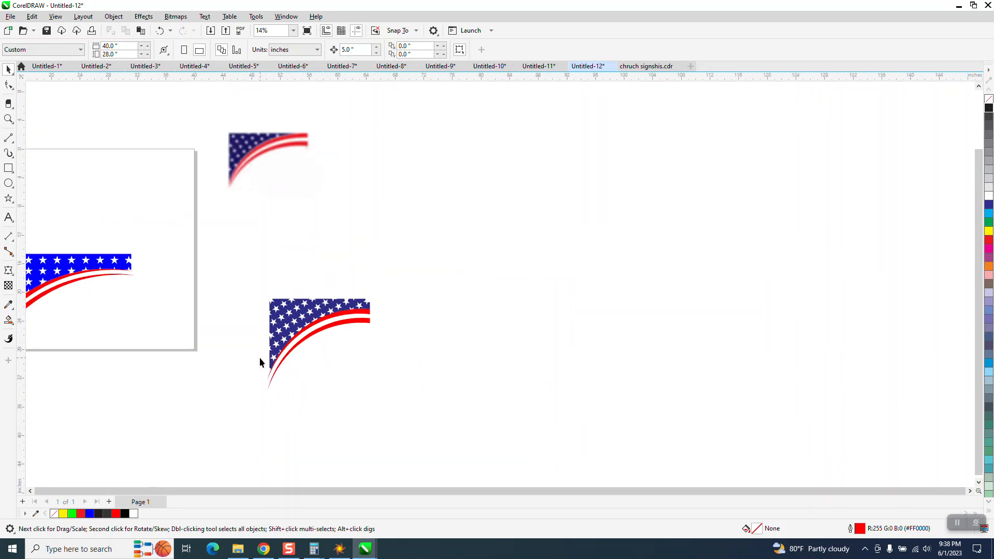
pyautogui.click(9, 119)
pyautogui.moveTo(267, 299); pyautogui.dragTo(392, 380)
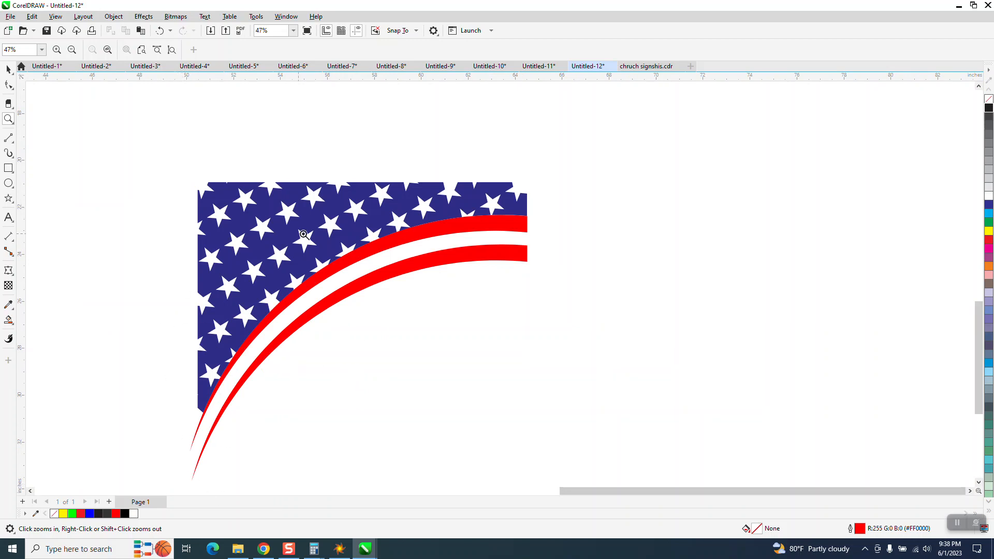
pyautogui.scroll(-8, 286, 251)
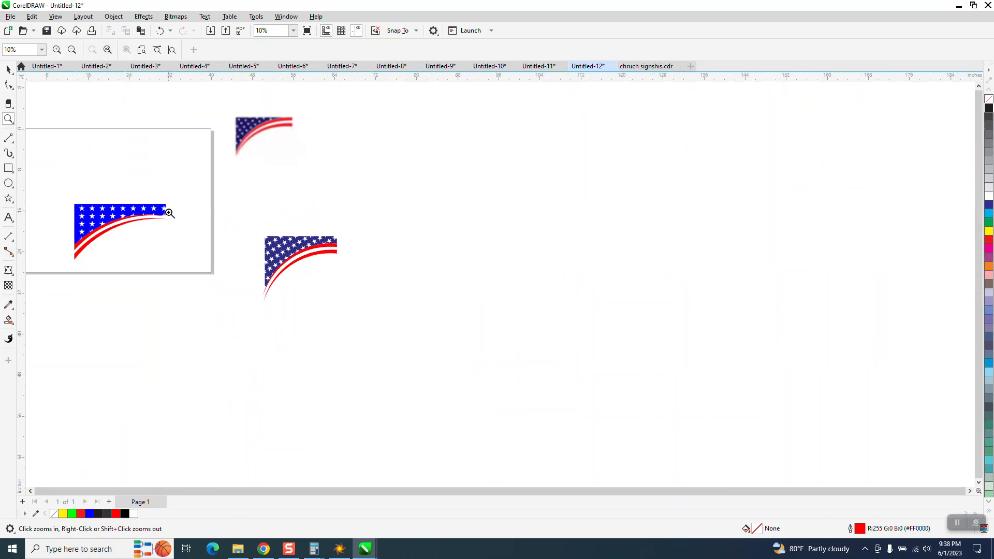
pyautogui.moveTo(55, 193); pyautogui.dragTo(212, 262)
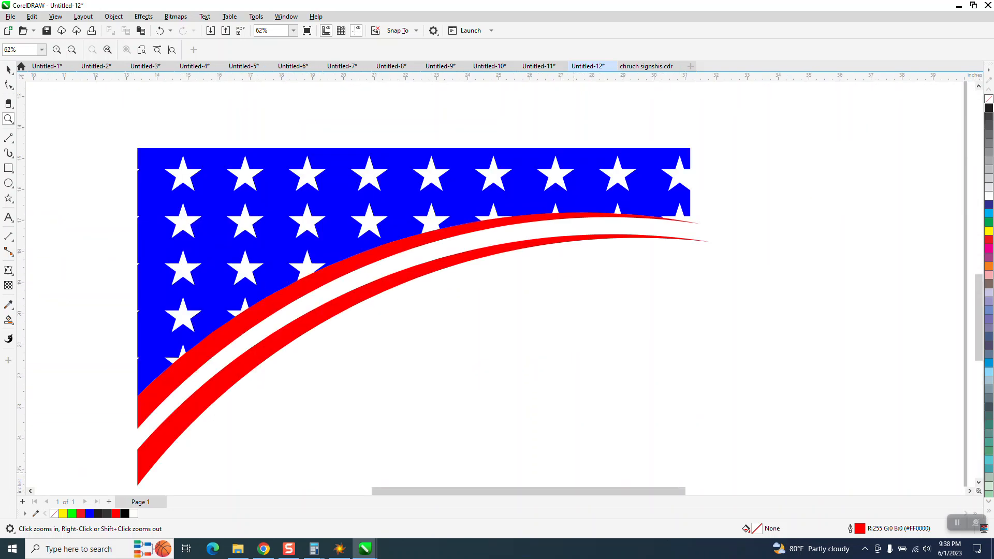